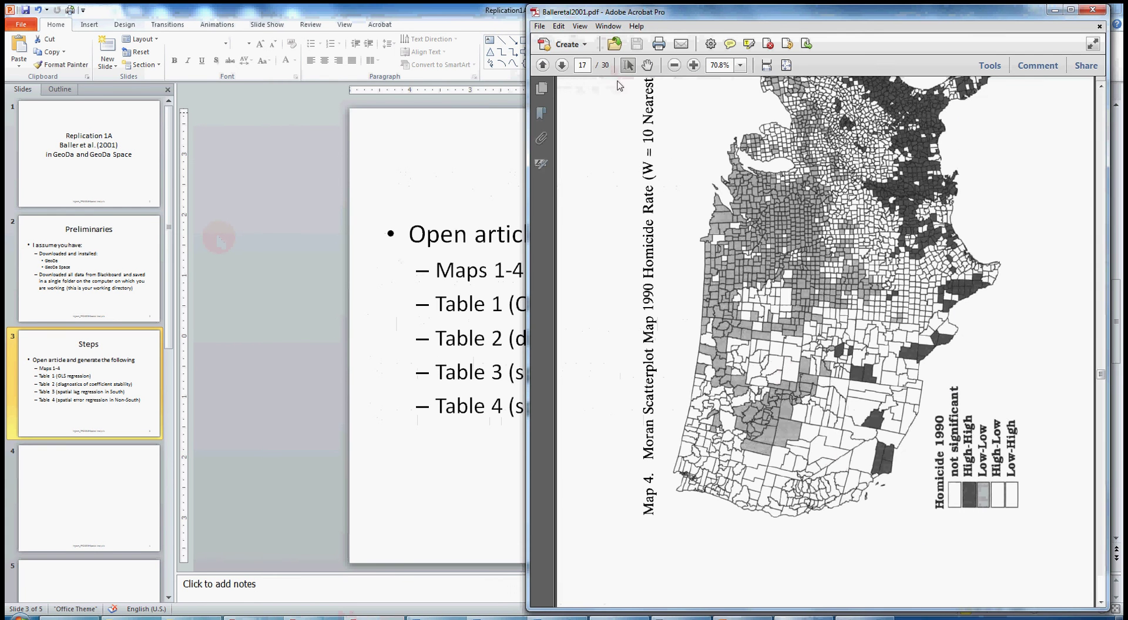
Page back four pages in the article to page 573.
scroll(619, 208, up, 5)
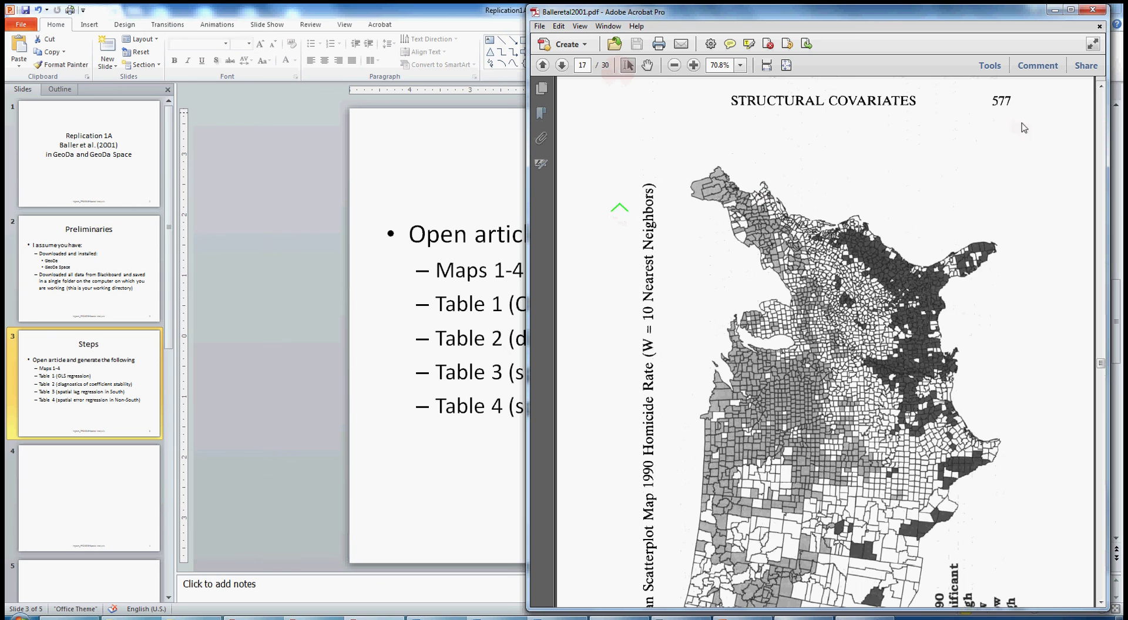
click(1102, 117)
click(1102, 116)
click(1102, 117)
click(1102, 117)
scroll(1102, 116, down, 1)
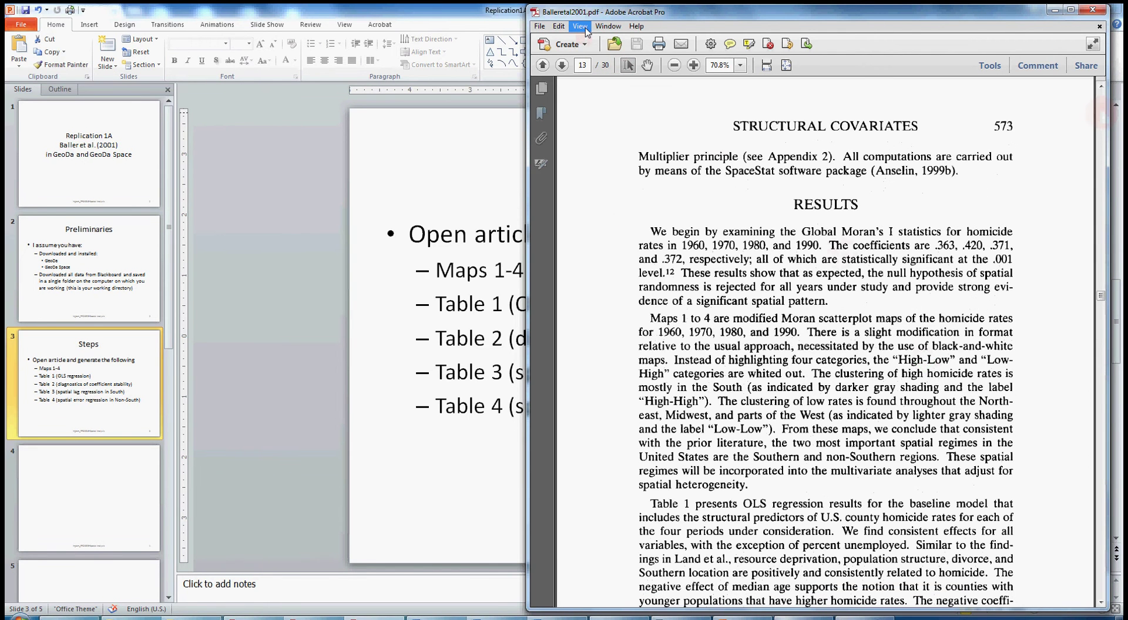
Rotate the article's page view clockwise.
click(581, 26)
mouse_move(607, 27)
mouse_move(669, 40)
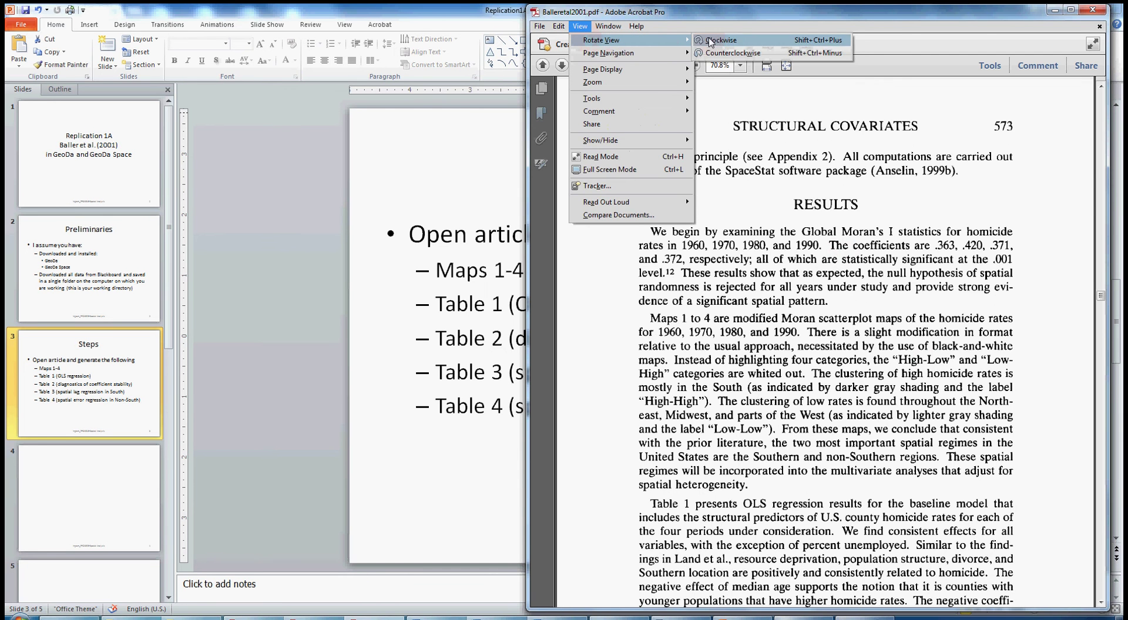
click(715, 41)
Scroll to page 14 to show Map 1, the 1960 homicide cluster map.
scroll(798, 207, down, 4)
scroll(798, 207, up, 2)
scroll(798, 207, up, 1)
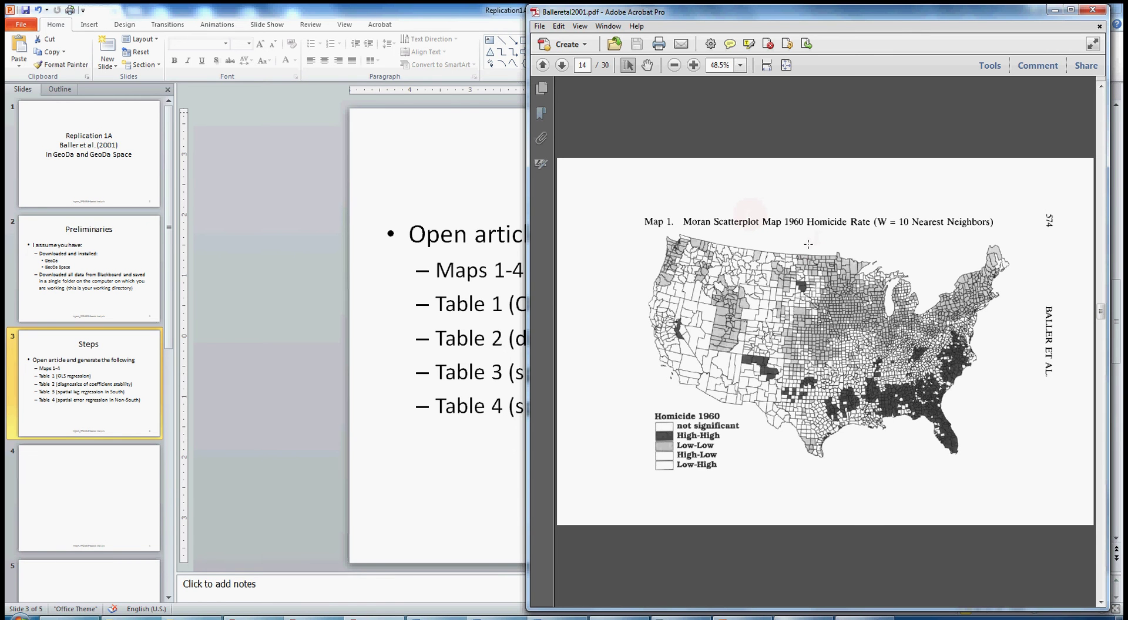
click(715, 236)
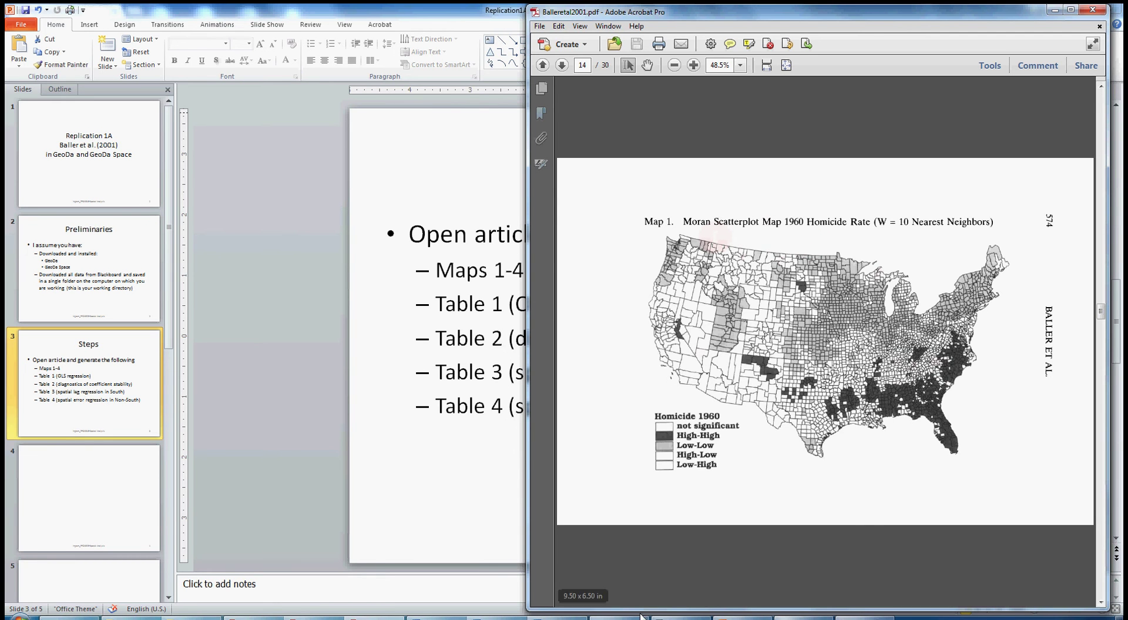
Bring the GeoDa window to the front and move it further left.
mouse_move(757, 617)
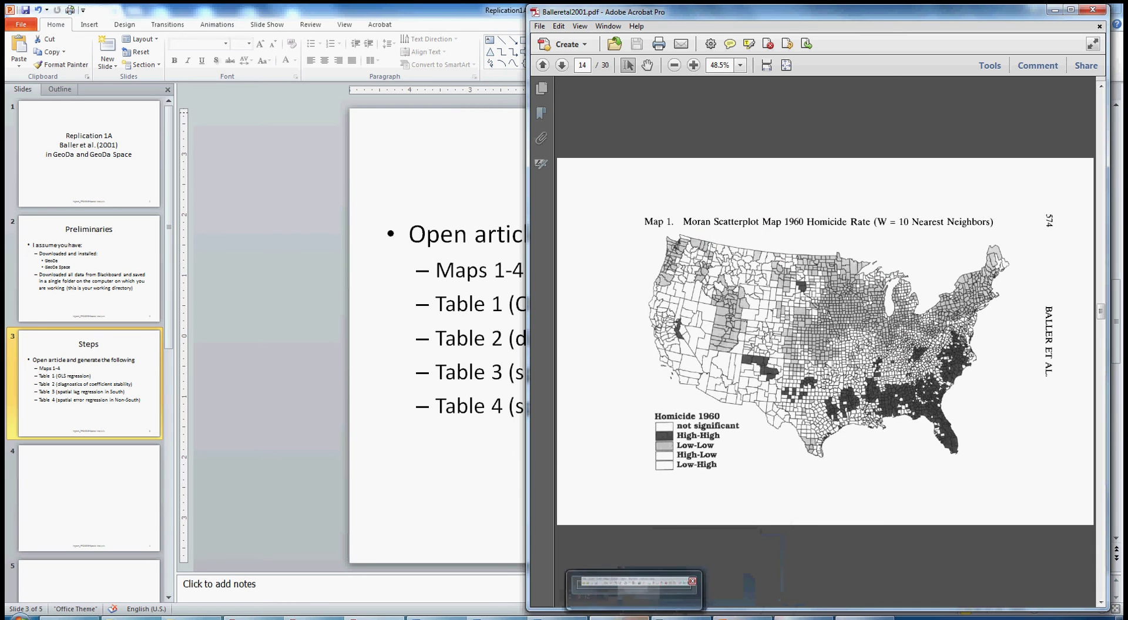
click(635, 617)
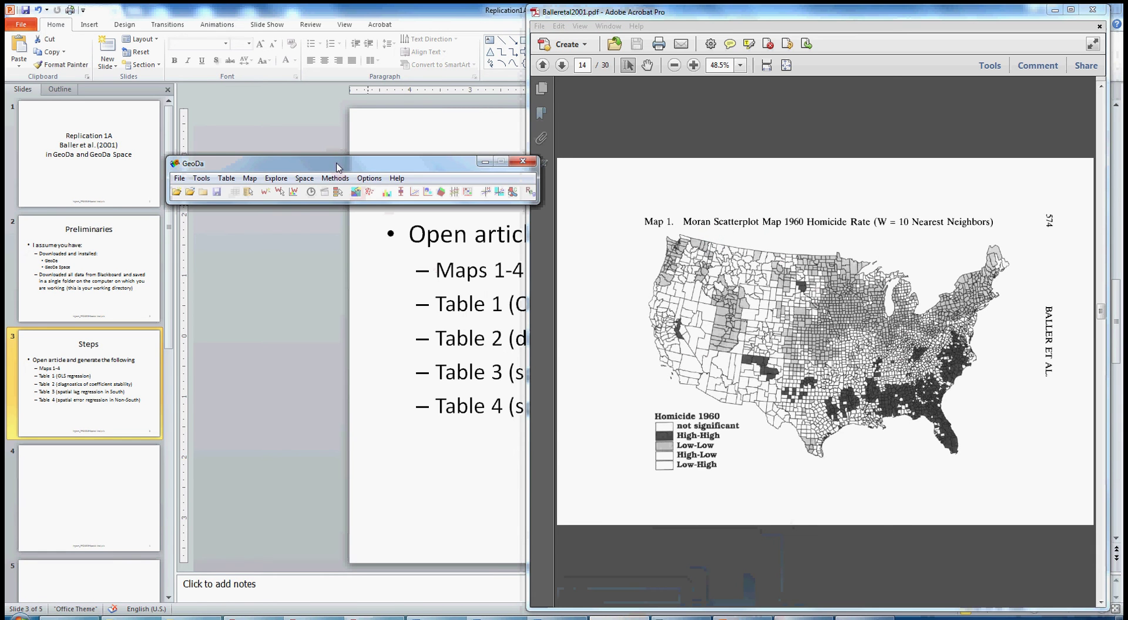
drag(338, 168, 262, 154)
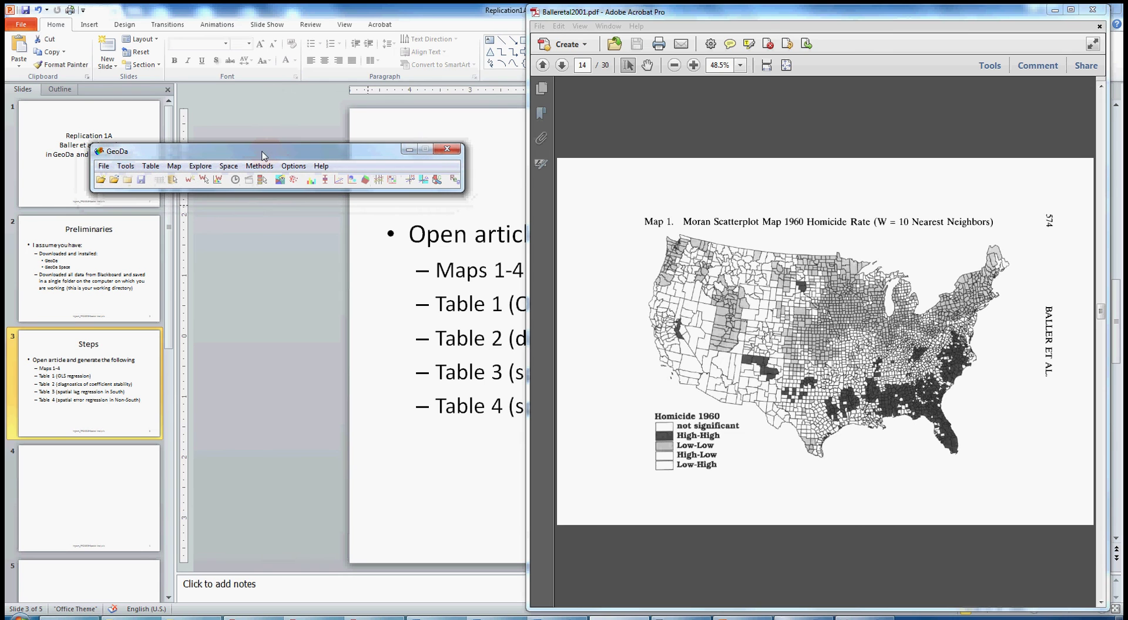
Start a new GeoDa project from the project options.
click(101, 168)
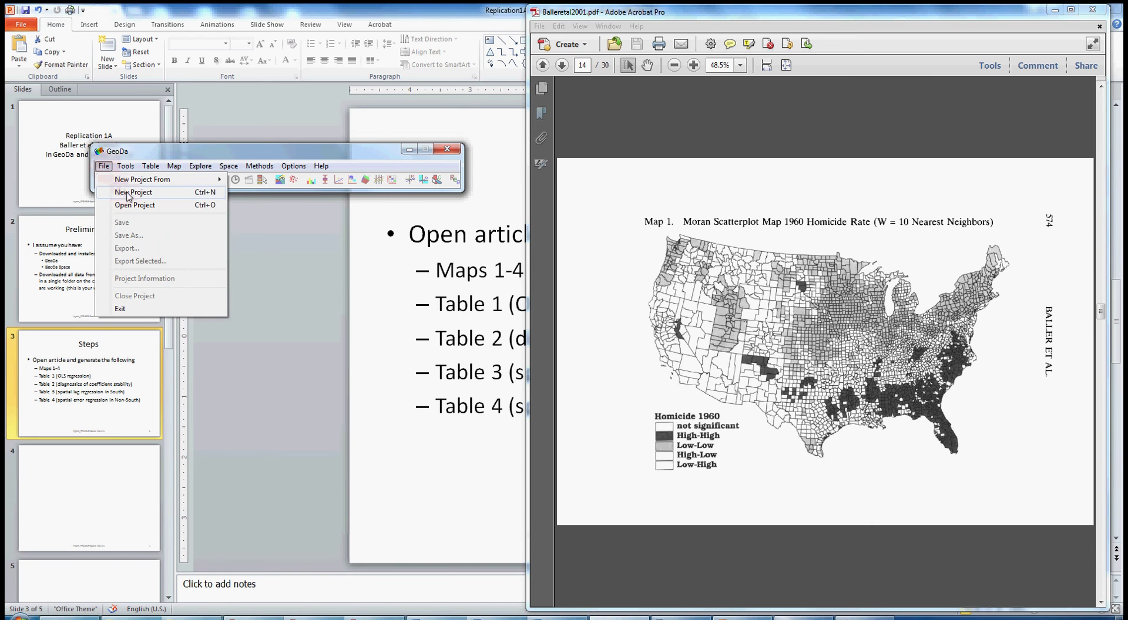
click(103, 167)
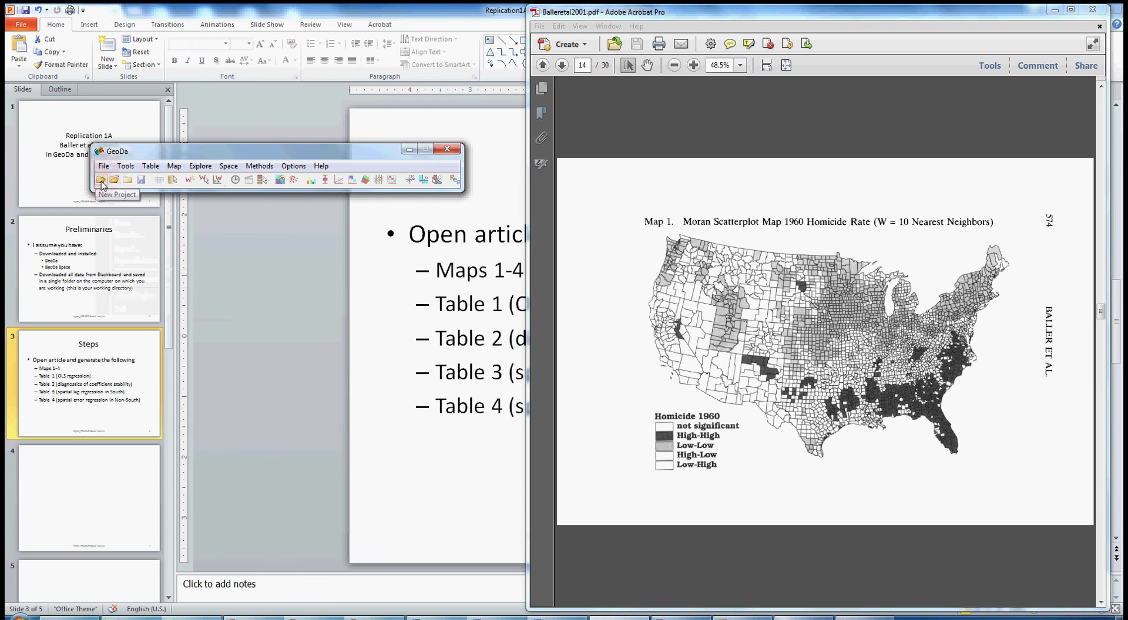
click(102, 180)
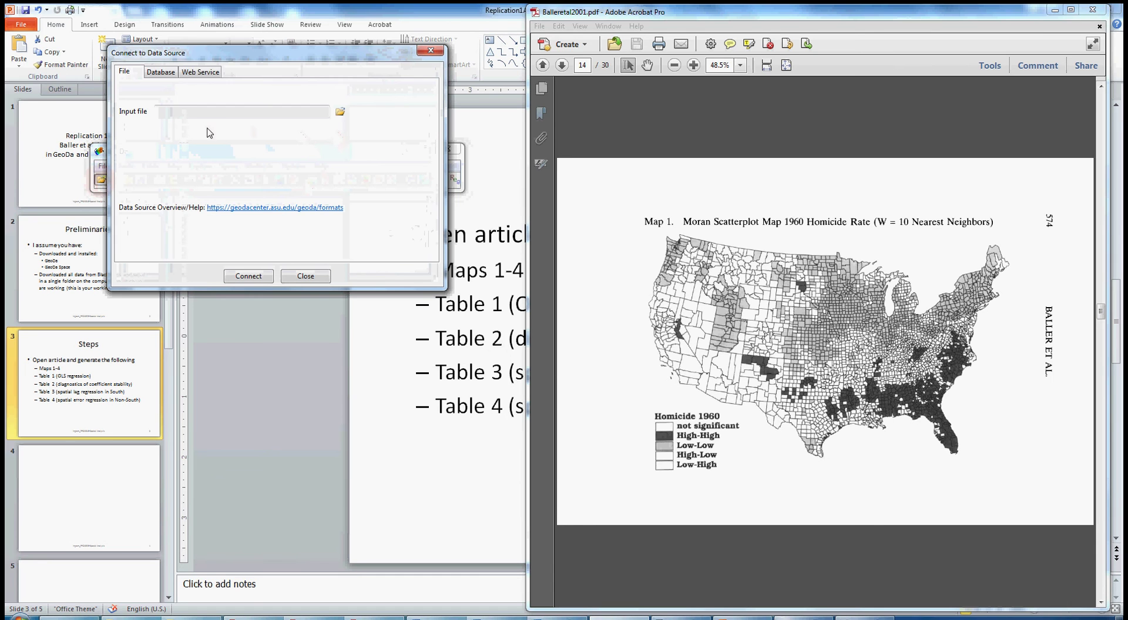
Choose ESRI Shapefile (*.shp) as the input format and browse into the Balleretal2001 folder.
click(340, 112)
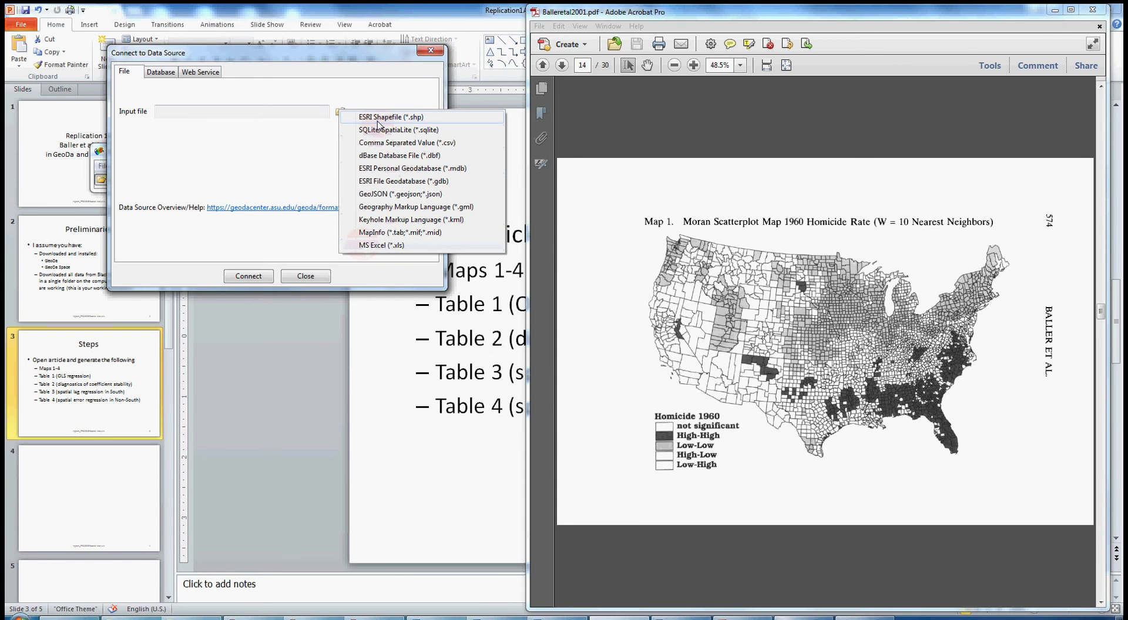
click(378, 120)
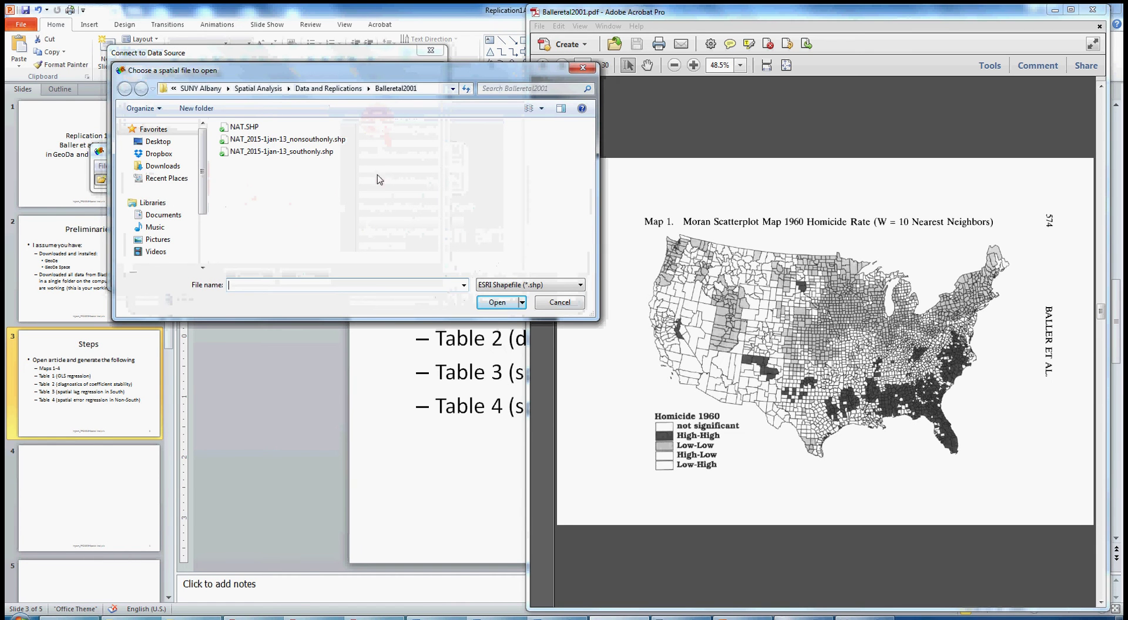
click(325, 185)
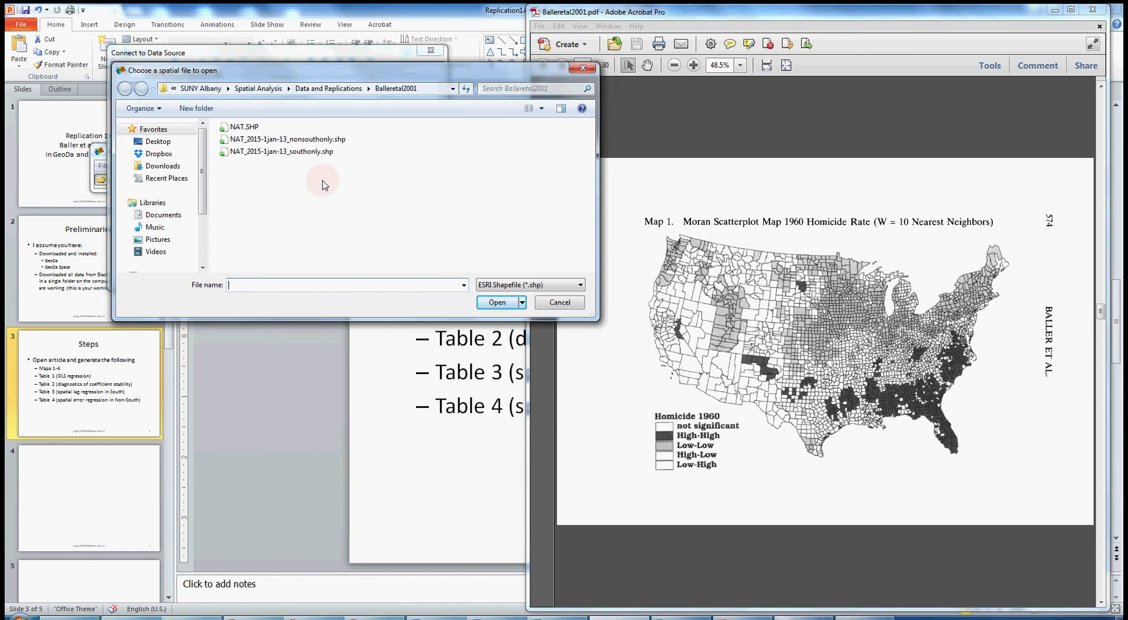
click(263, 179)
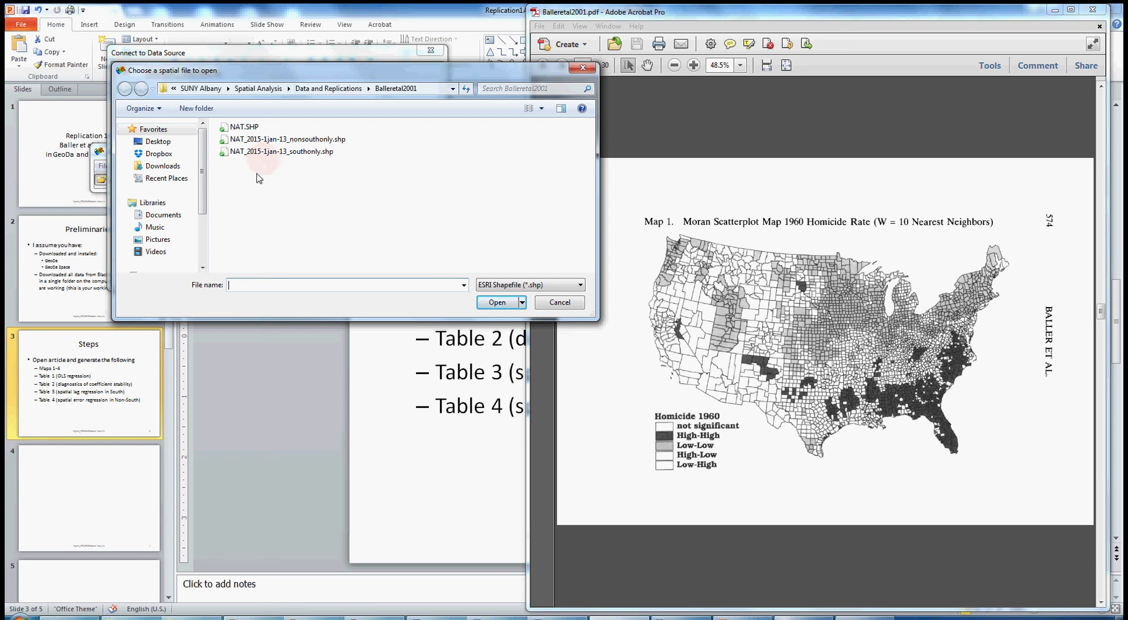
Open NAT.SHP, then reposition, enlarge and close the NAT map window.
double_click(241, 129)
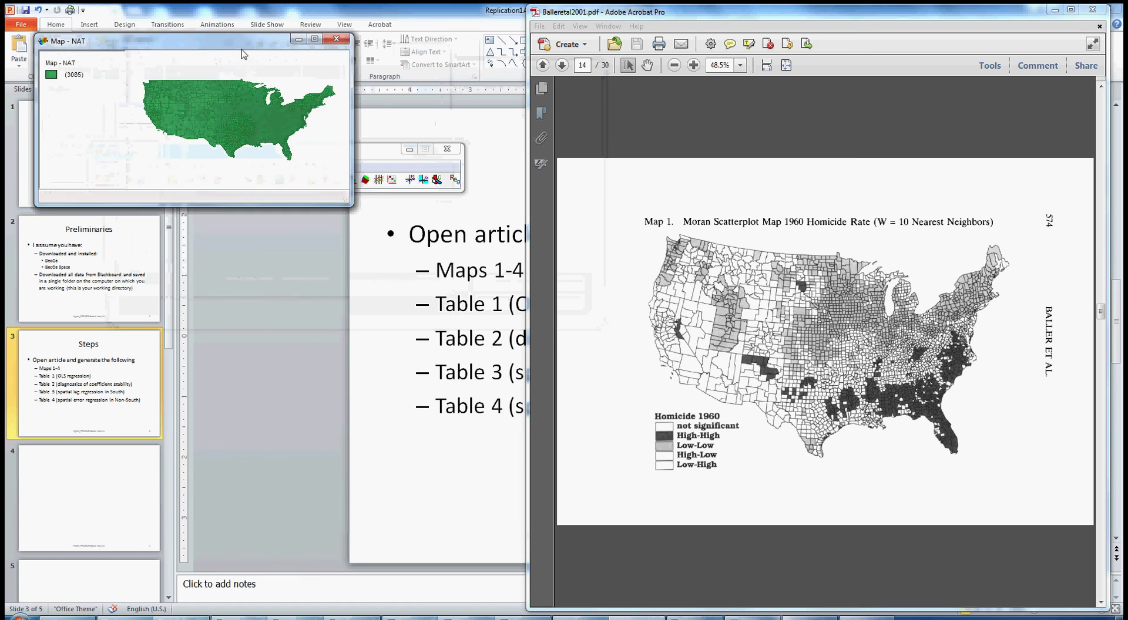
drag(241, 47, 291, 234)
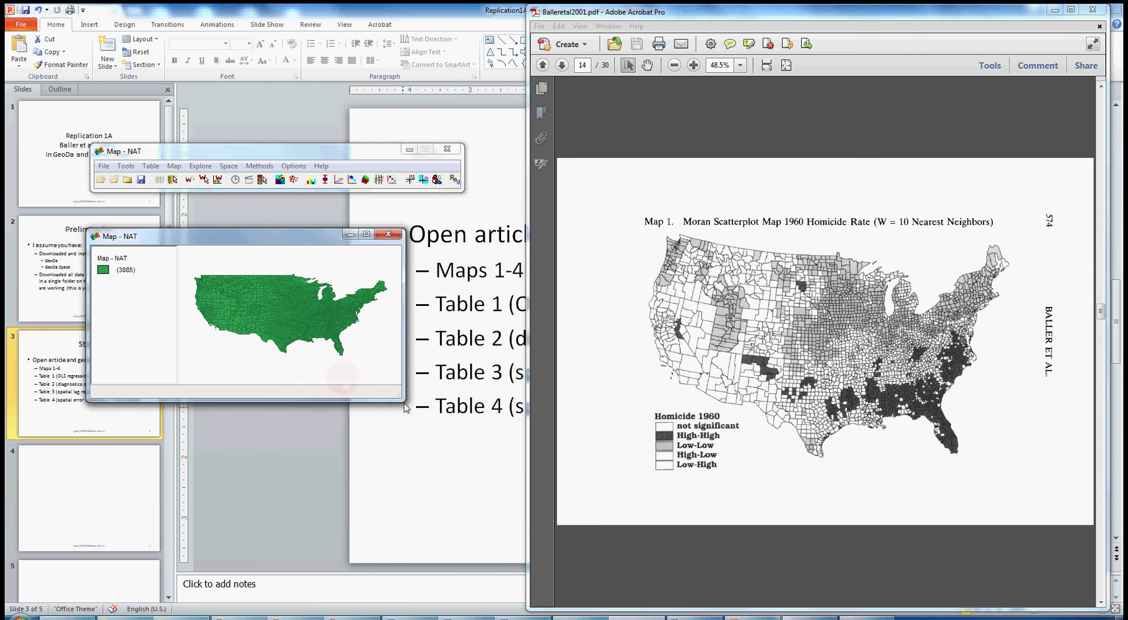
drag(402, 399, 500, 551)
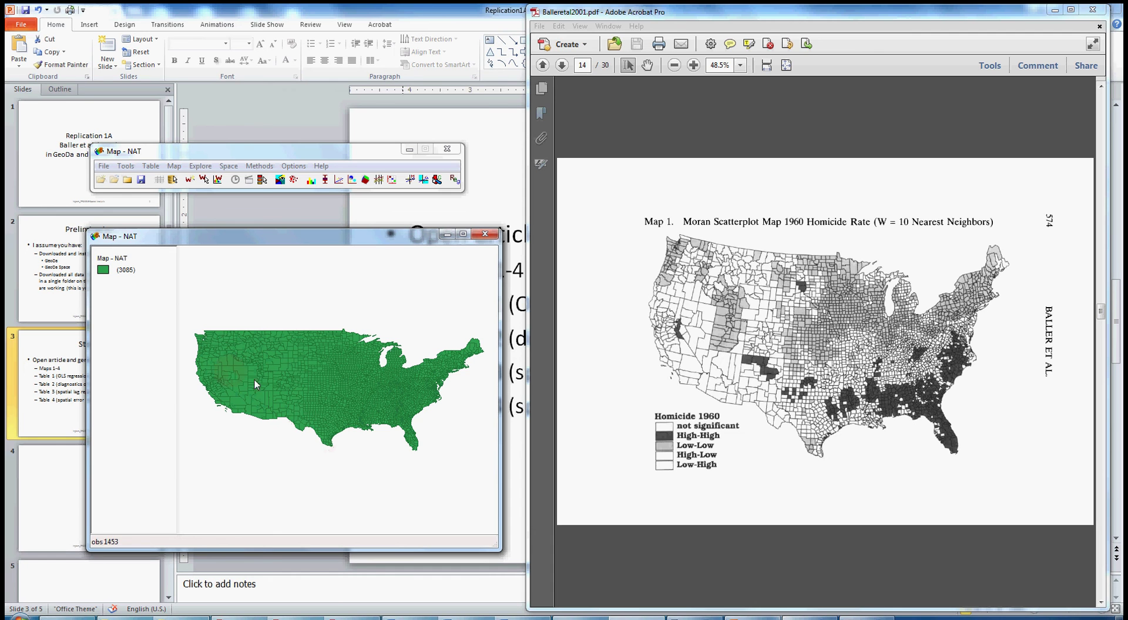
click(485, 236)
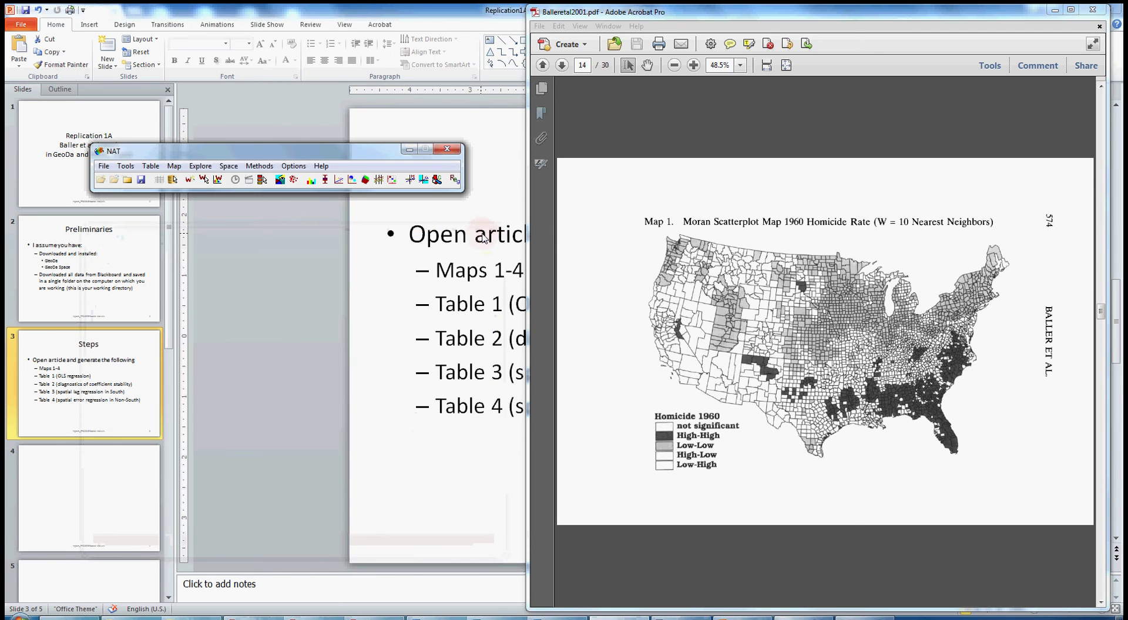
Start a univariate local Moran's I with HR60 as the variable and continue to weights.
click(228, 167)
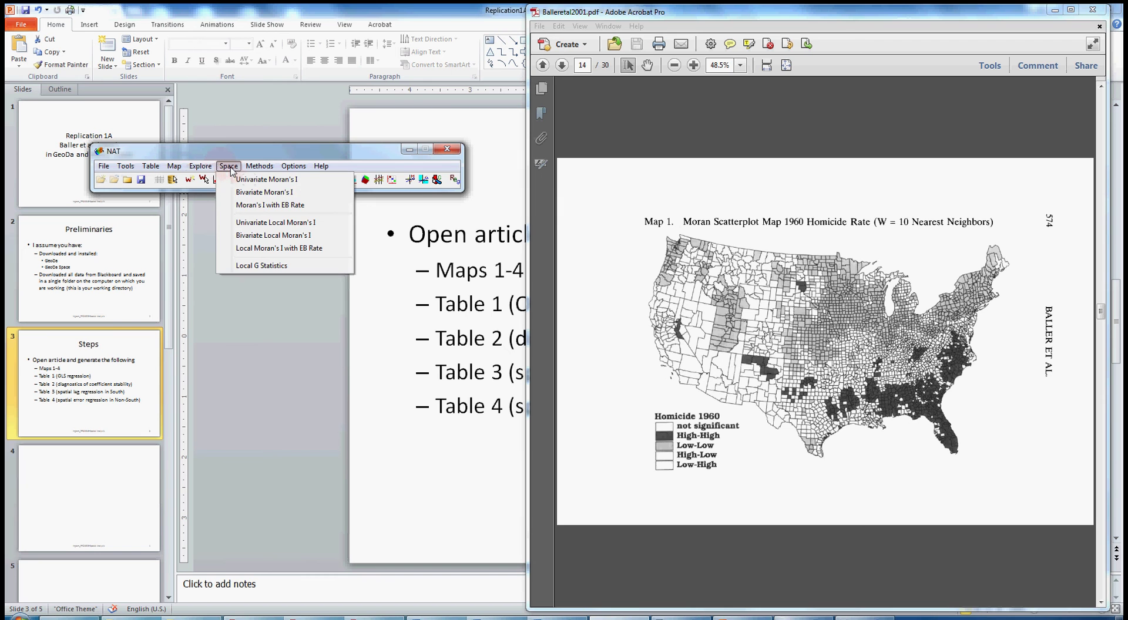
click(239, 226)
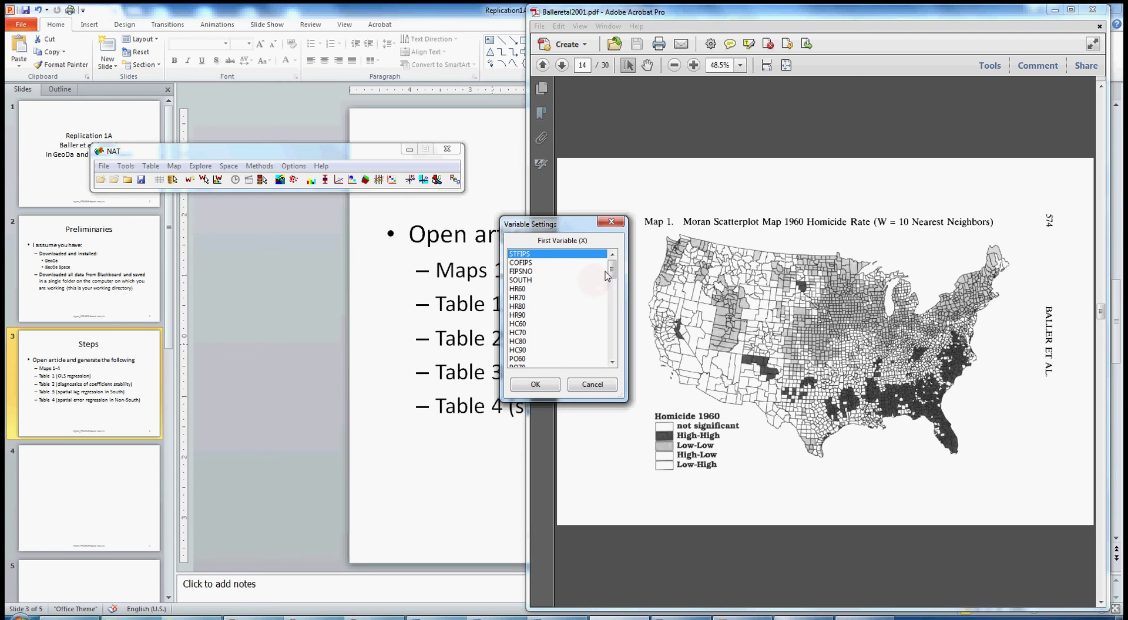
mouse_move(612, 270)
mouse_down()
mouse_move(613, 284)
mouse_move(612, 267)
mouse_up()
click(517, 290)
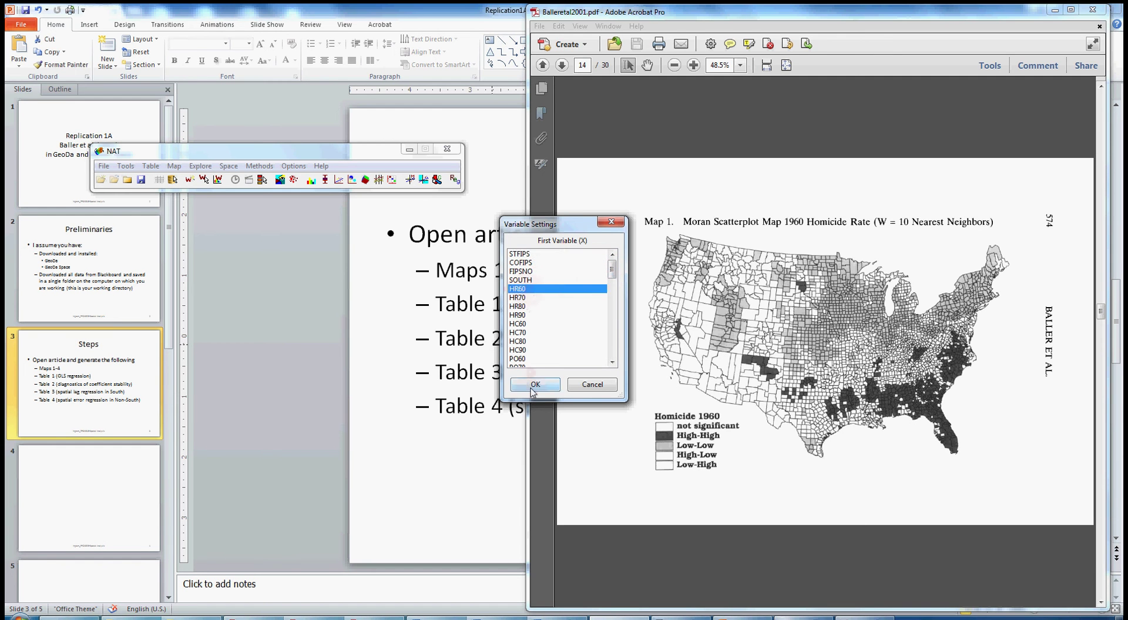
click(532, 386)
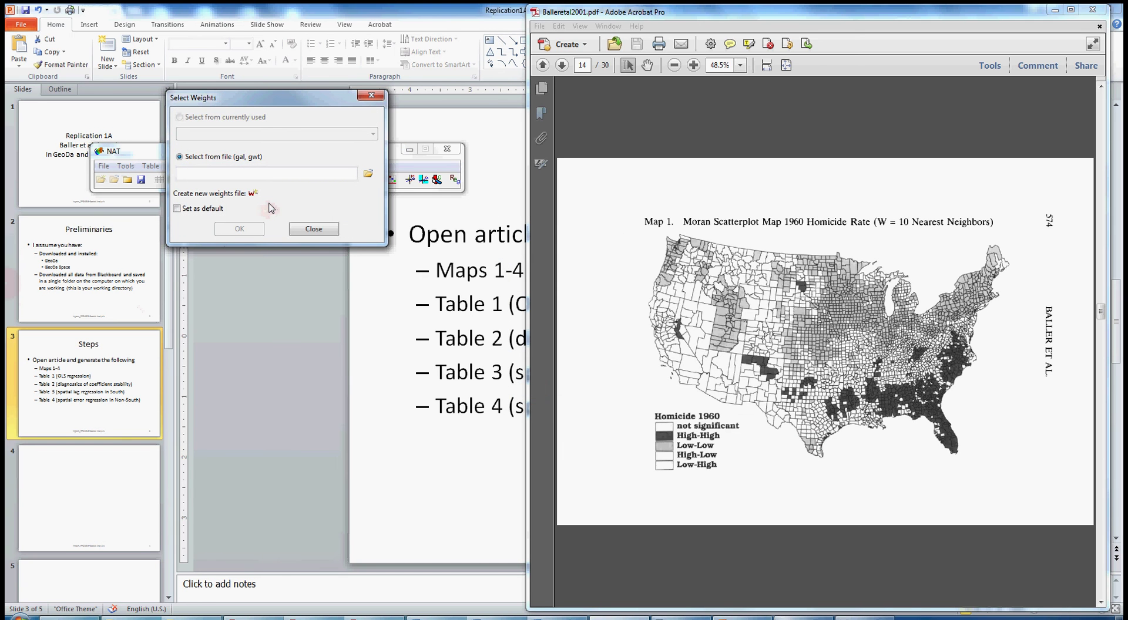
Load NAT_10nearest.gwt as the weights file and set it as default.
drag(278, 148, 267, 235)
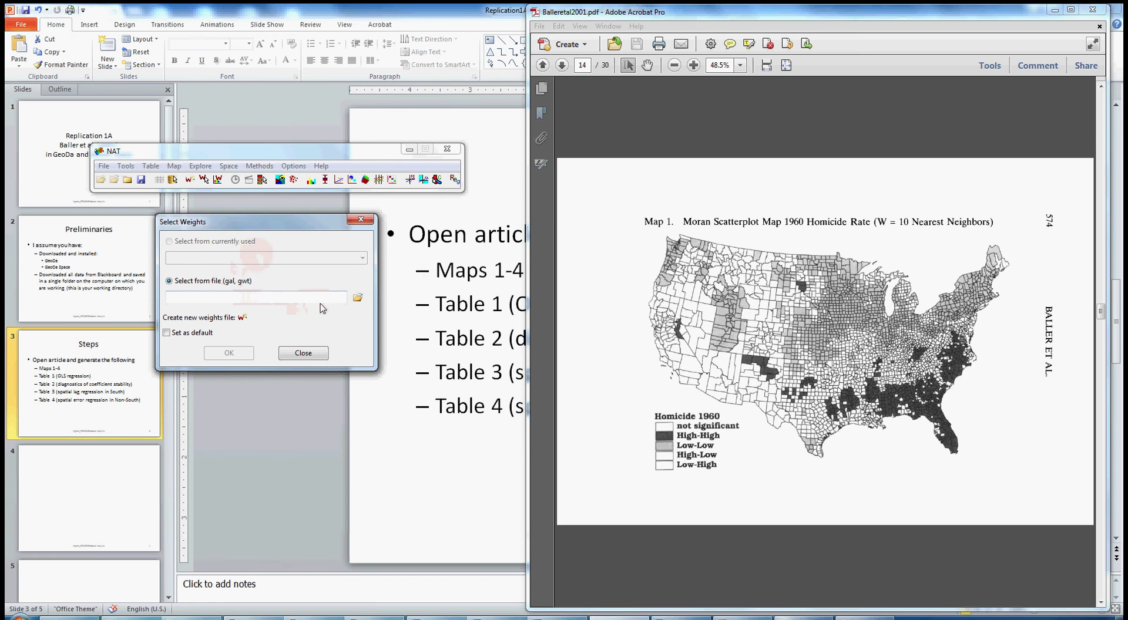
click(354, 299)
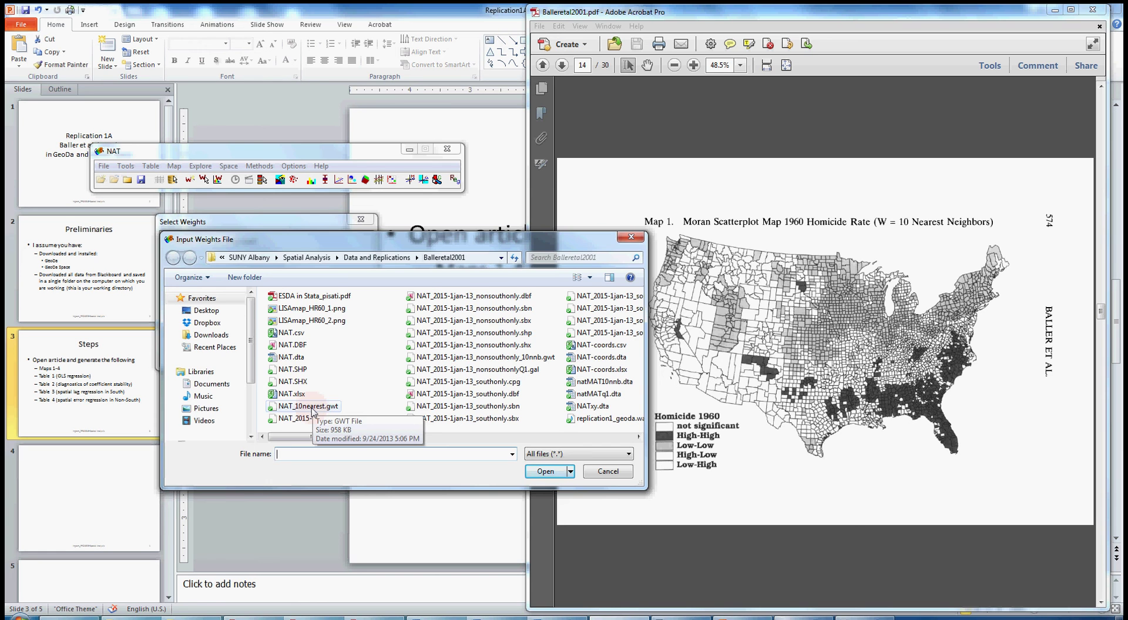
double_click(311, 407)
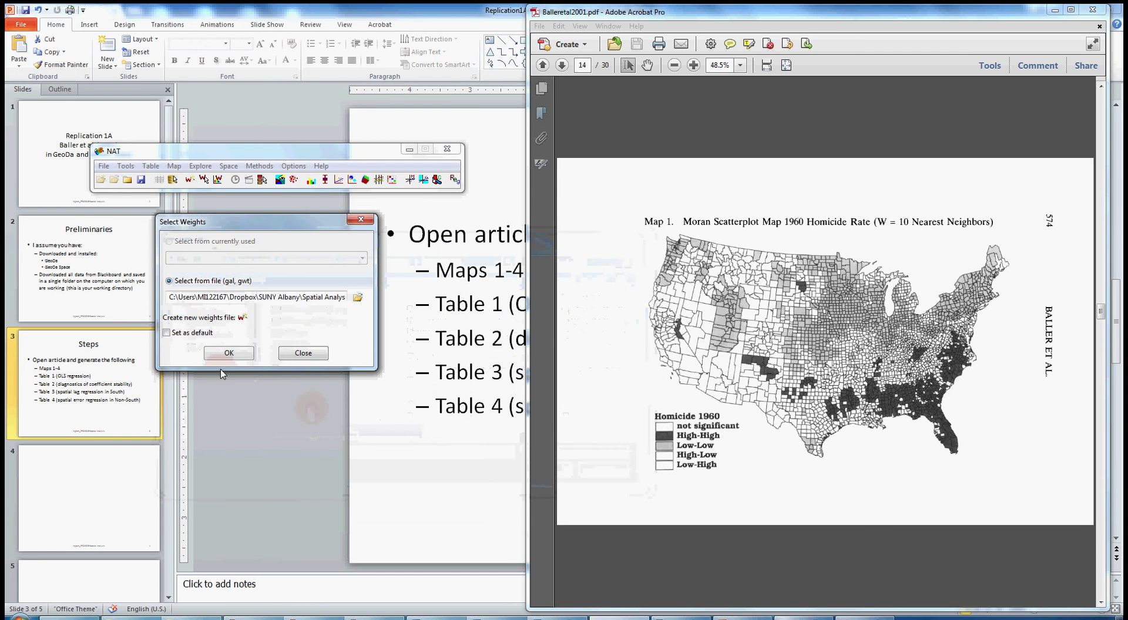
click(168, 333)
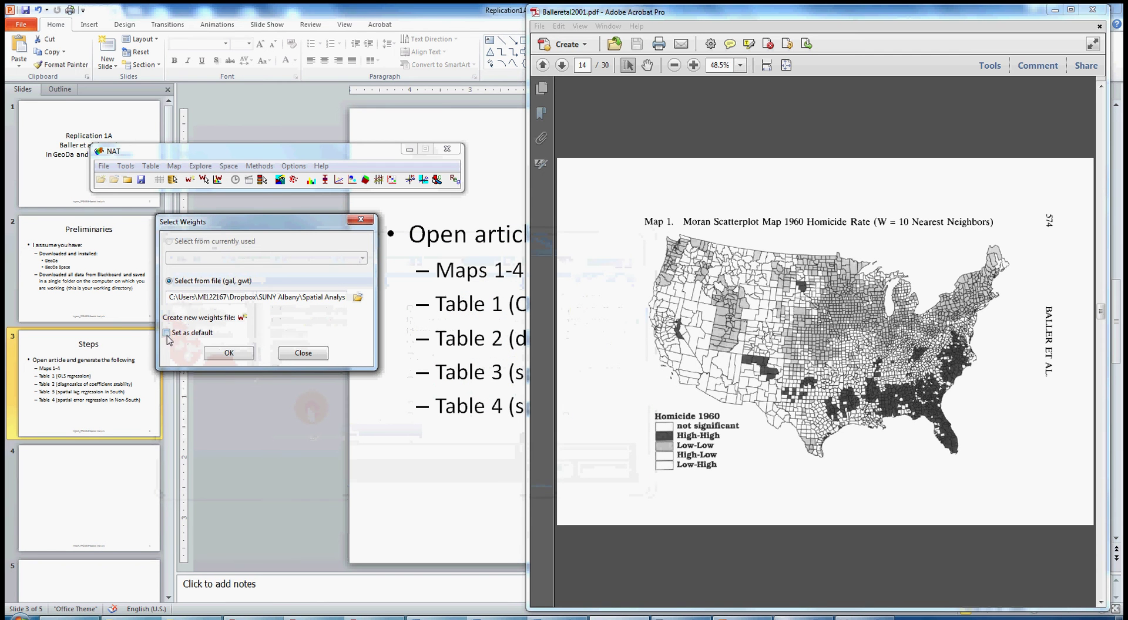
click(229, 353)
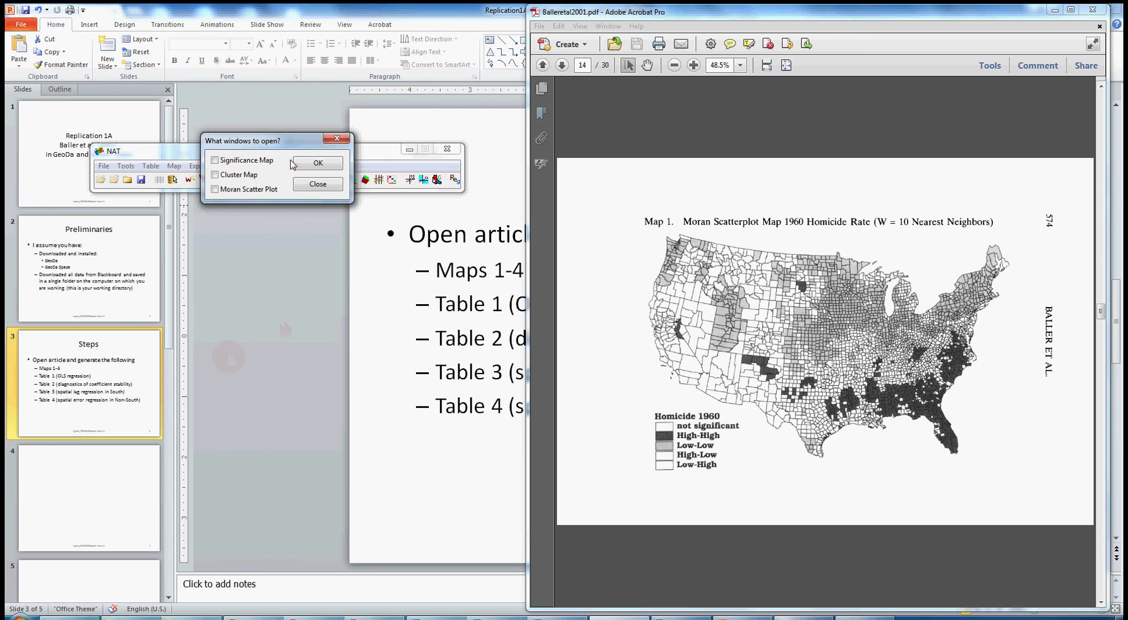
Request the Moran Scatter Plot and Cluster Map outputs and generate them.
drag(292, 149, 281, 208)
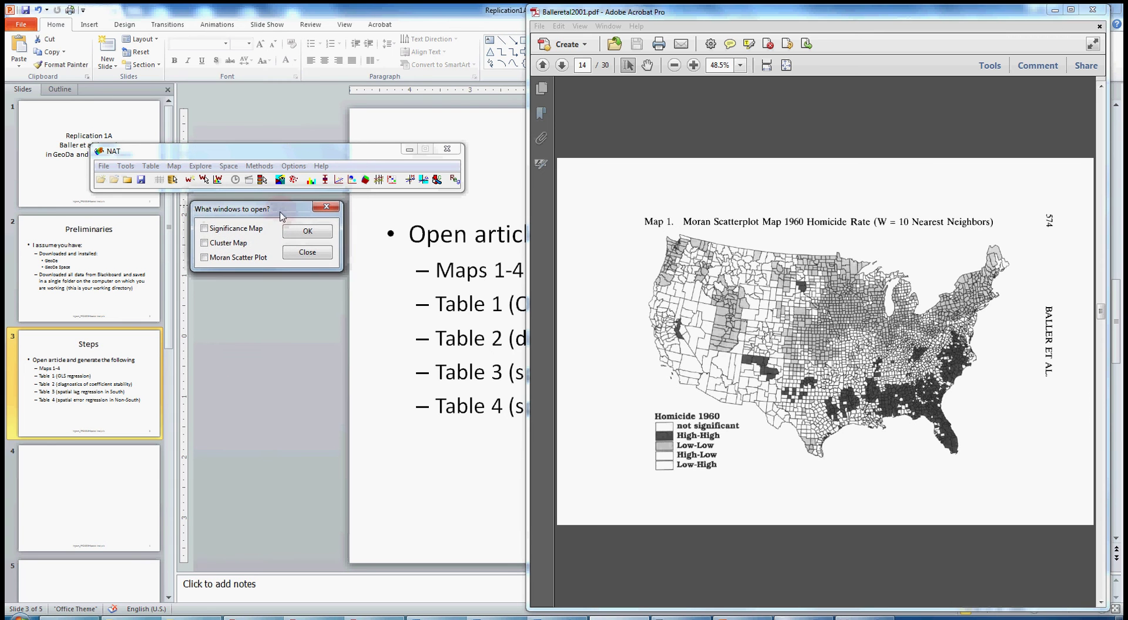
drag(280, 215, 282, 219)
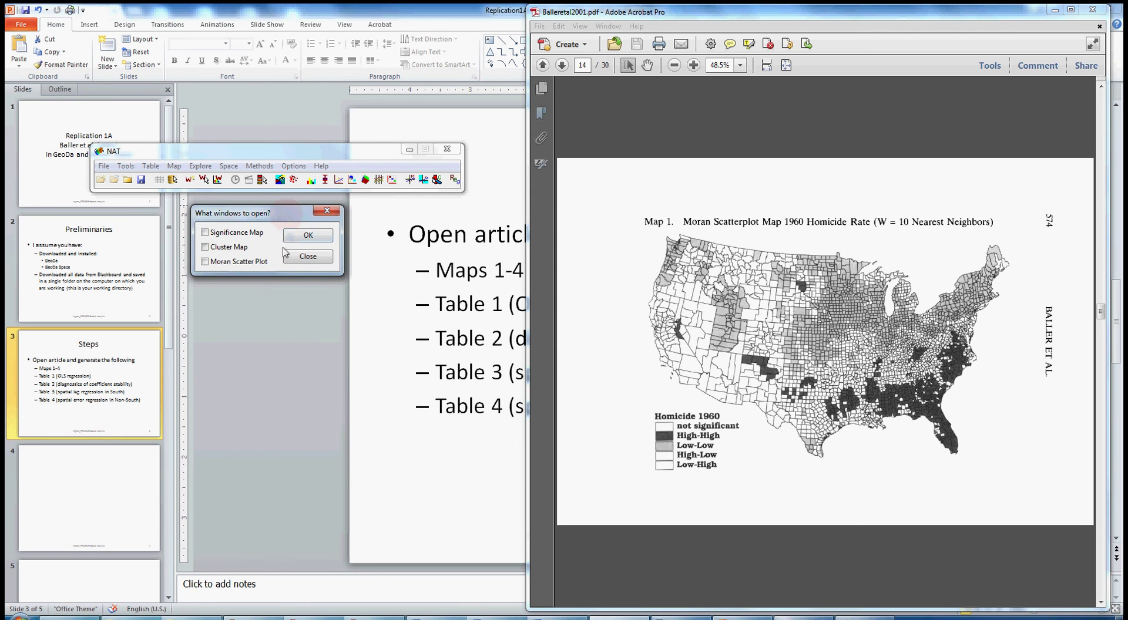
click(205, 261)
click(210, 249)
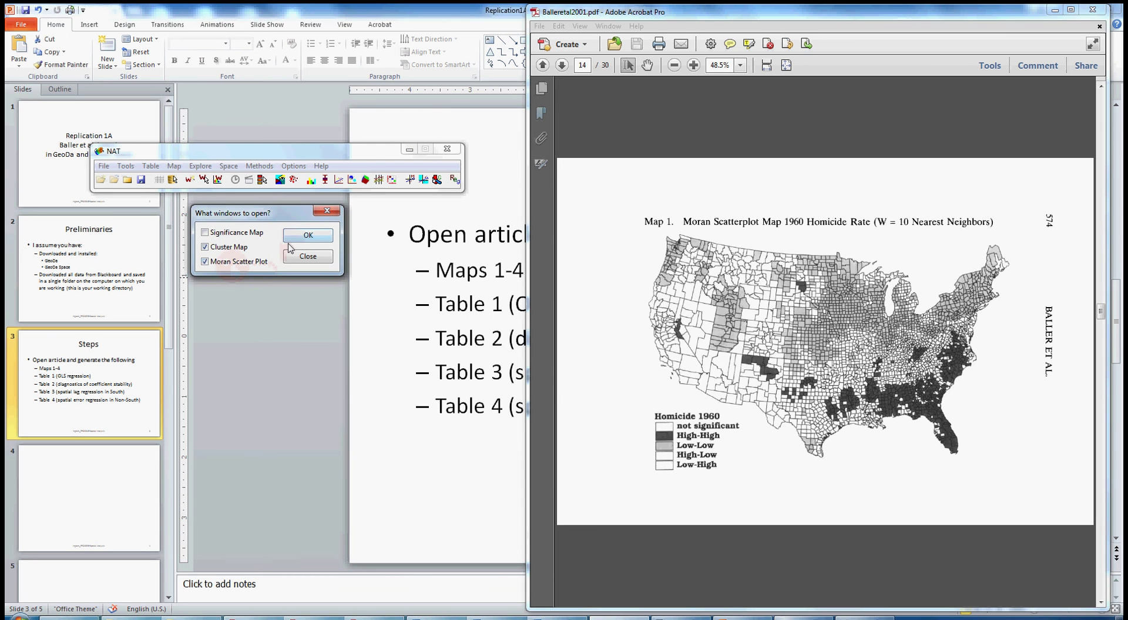
click(312, 236)
Place the enlarged scatter plot on the left and the enlarged cluster map on the right half.
drag(340, 225, 593, 52)
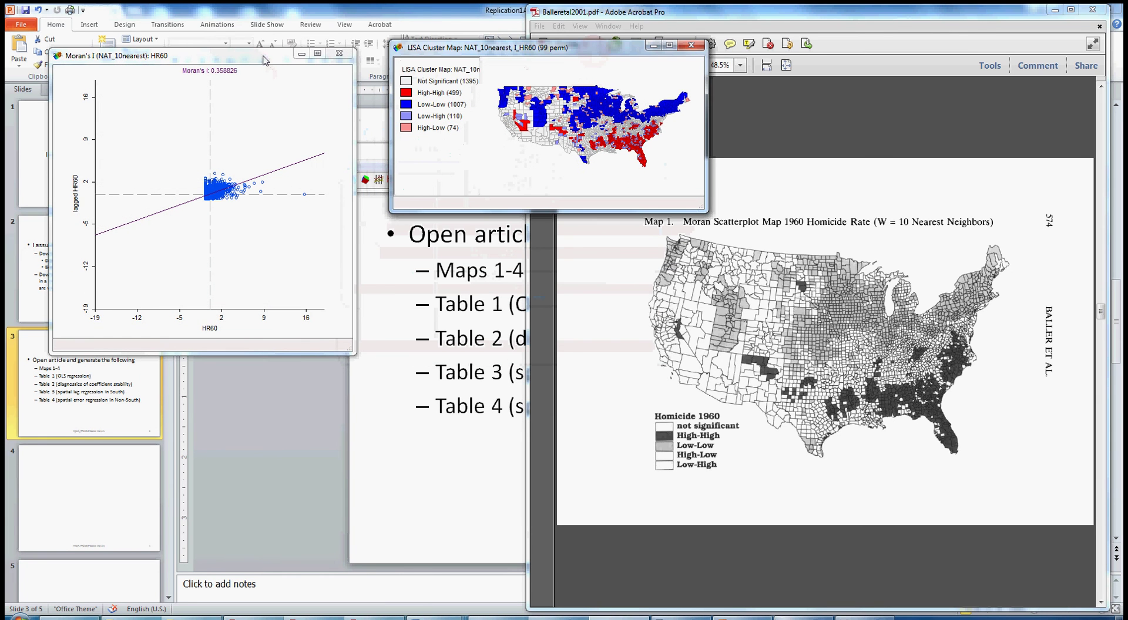
drag(270, 55, 268, 210)
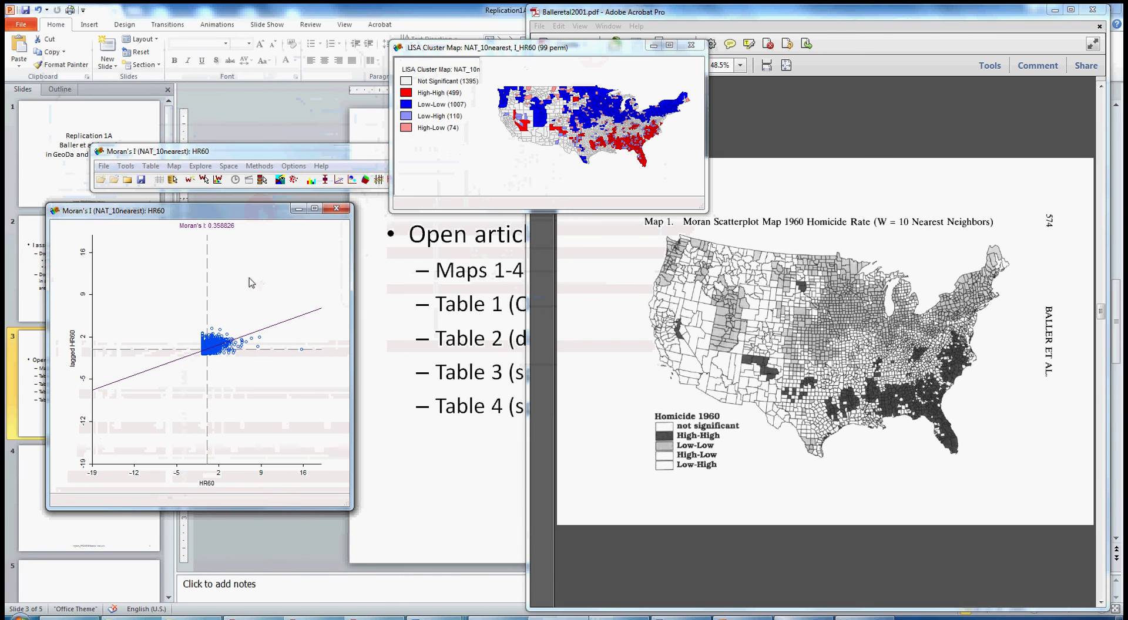
click(128, 445)
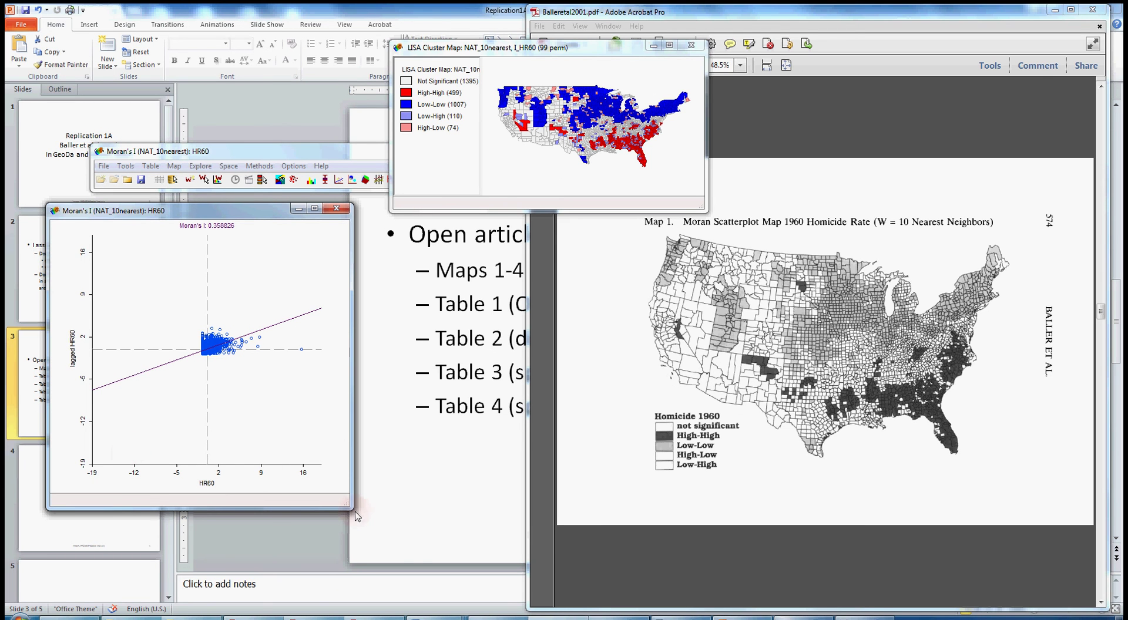
drag(351, 509, 414, 563)
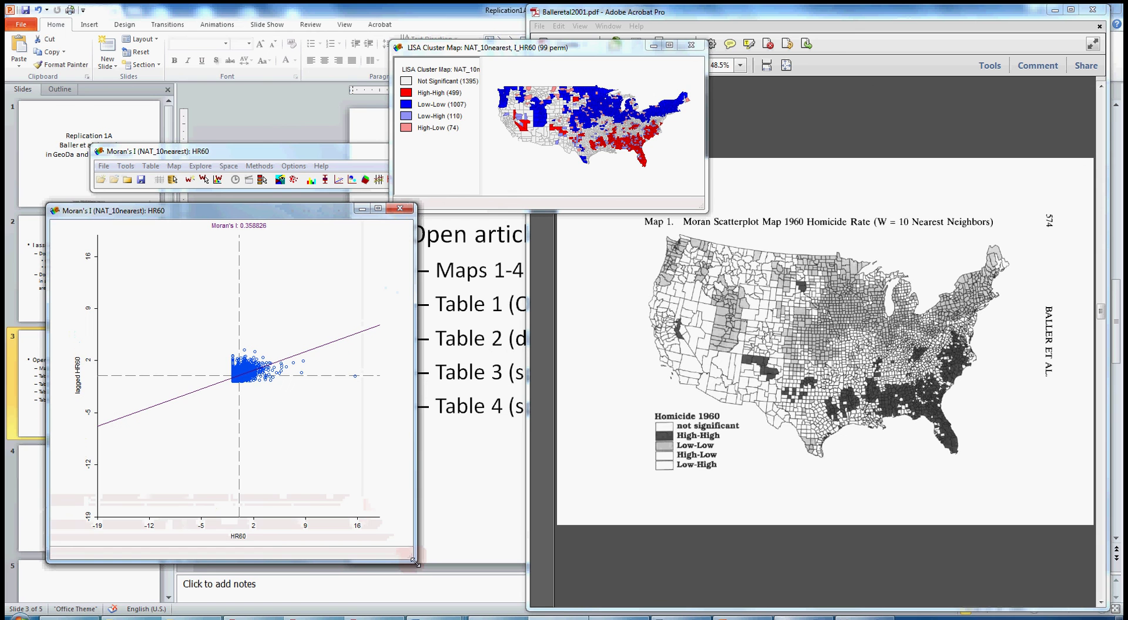
drag(241, 214, 208, 215)
drag(705, 210, 874, 486)
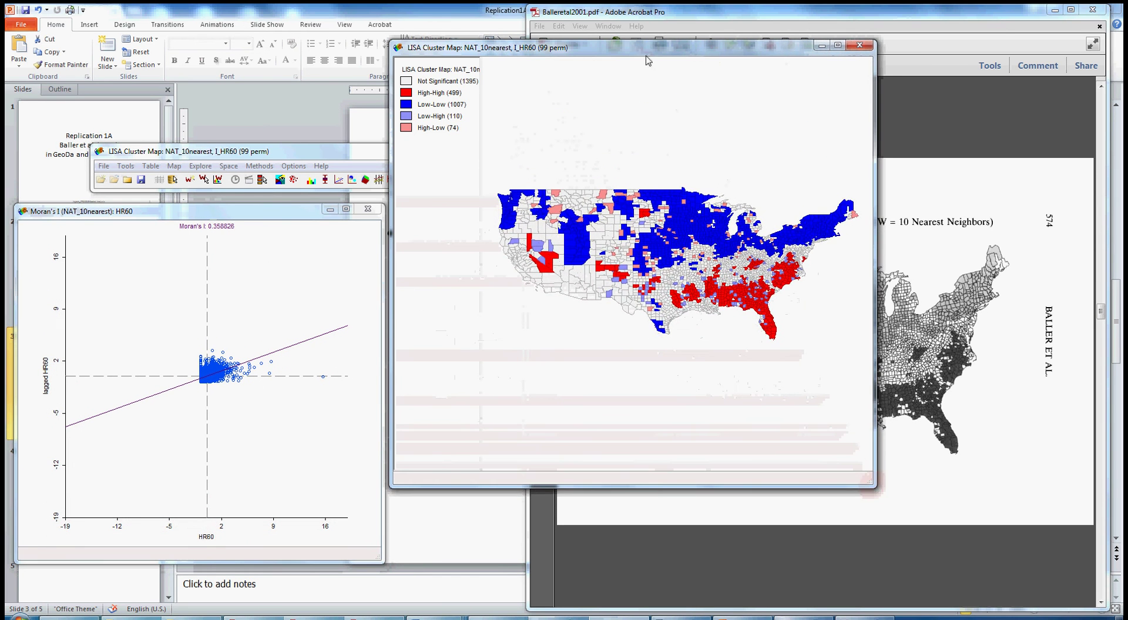
drag(644, 49, 778, 130)
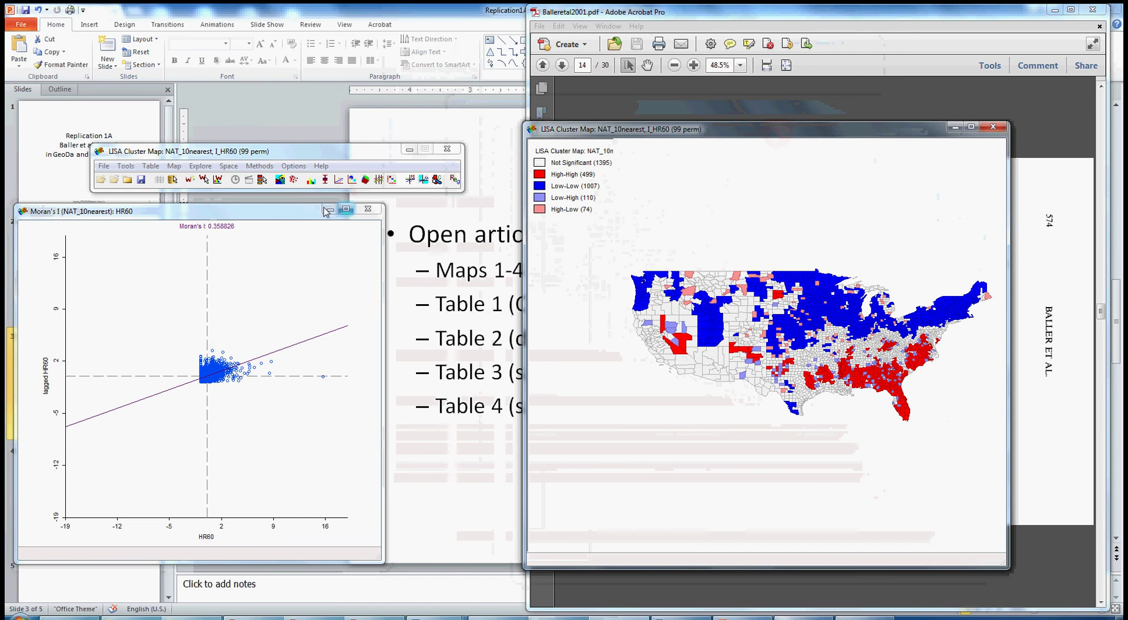
drag(294, 213, 349, 138)
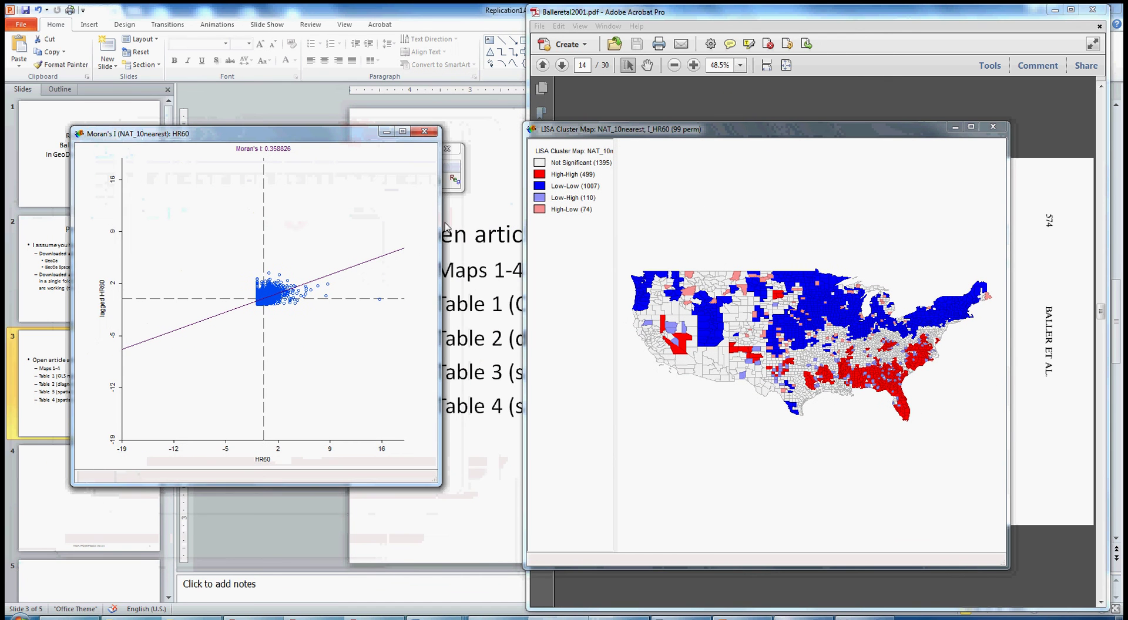
drag(439, 484, 516, 568)
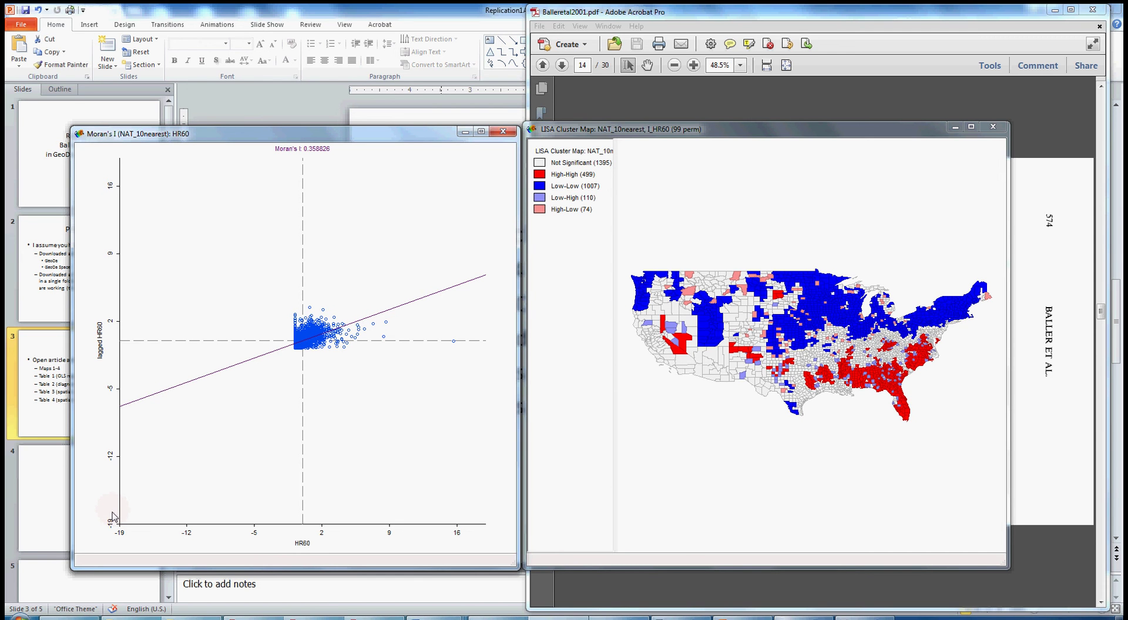
click(125, 241)
click(133, 534)
click(334, 319)
drag(280, 309, 296, 346)
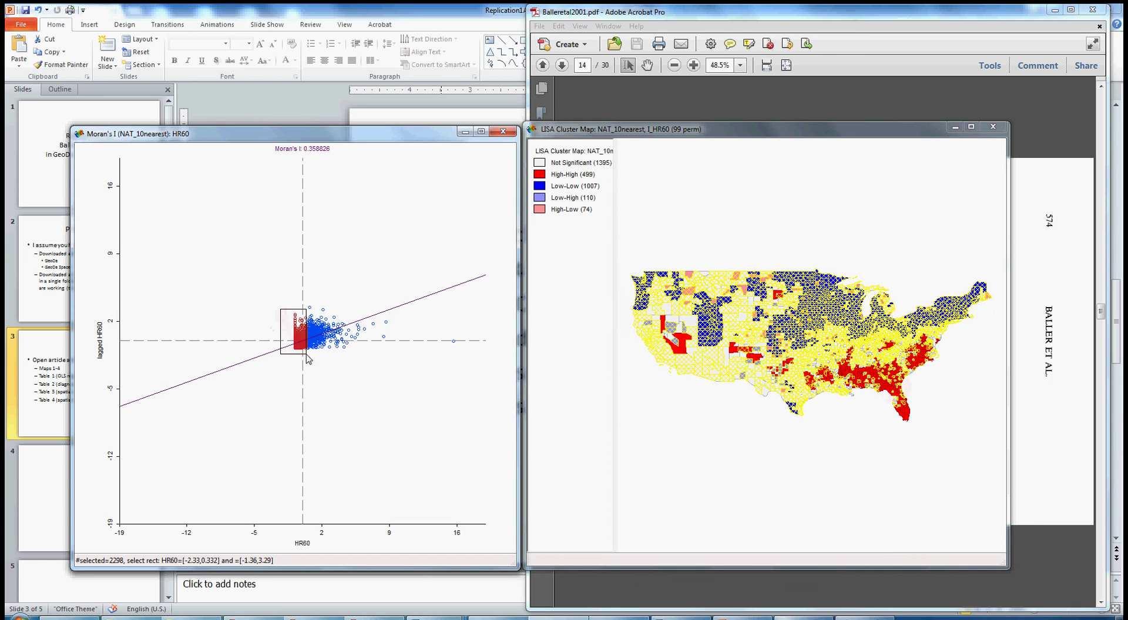
drag(307, 356, 297, 352)
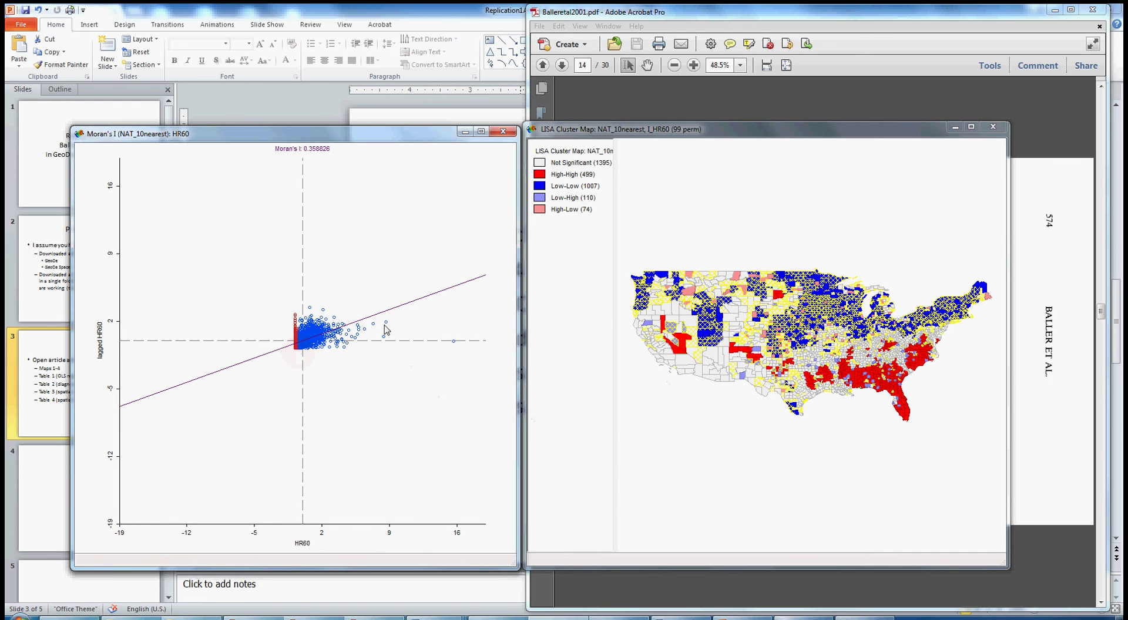
drag(394, 320, 354, 358)
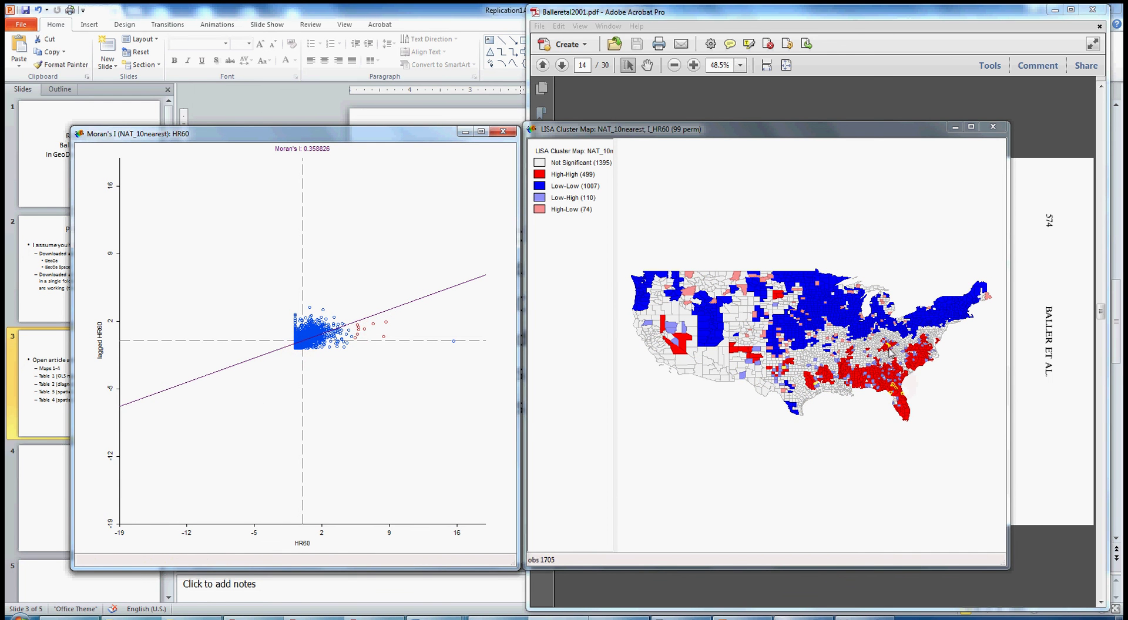
click(335, 300)
click(353, 303)
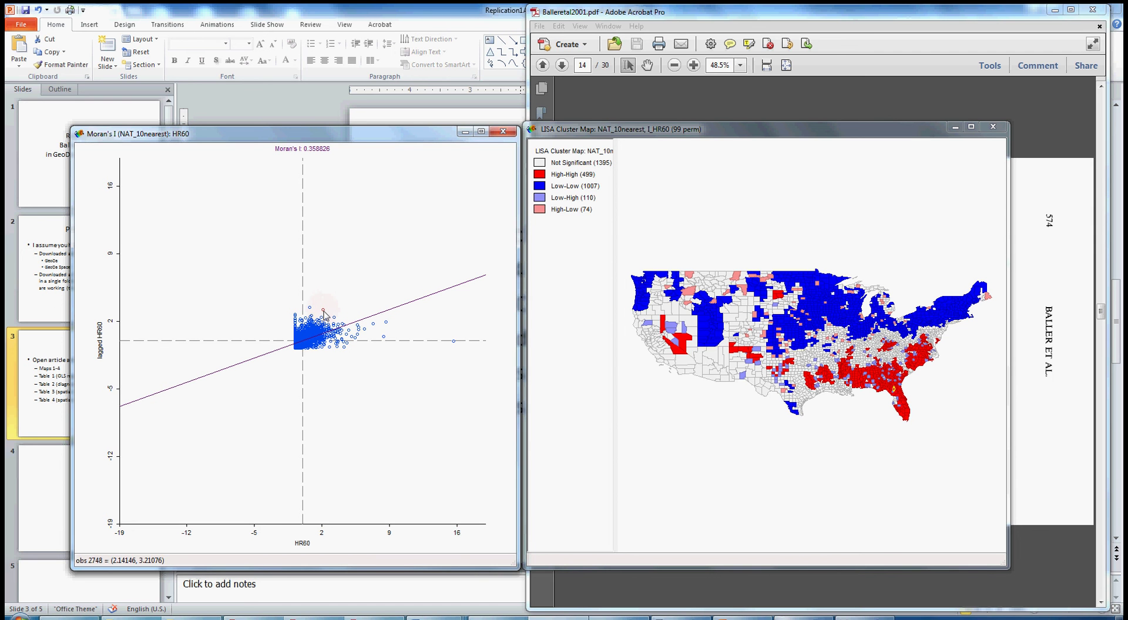
click(178, 307)
click(497, 445)
click(216, 270)
click(252, 274)
click(206, 492)
Brush a group of scatter plot points to see their counties, then clear the selection.
drag(305, 277, 398, 344)
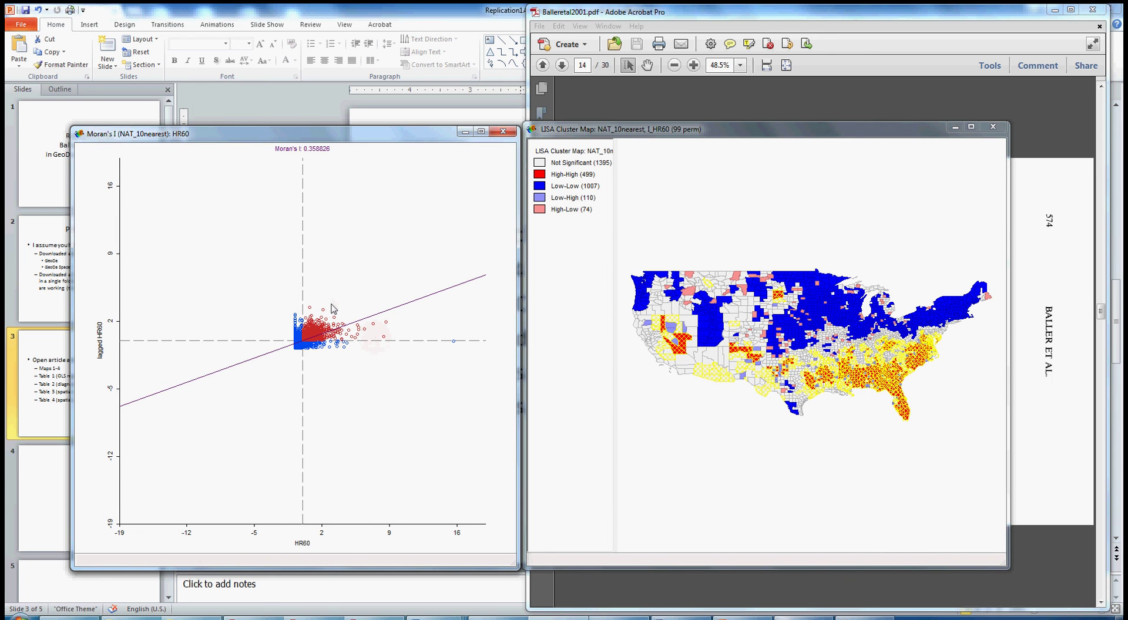
click(293, 382)
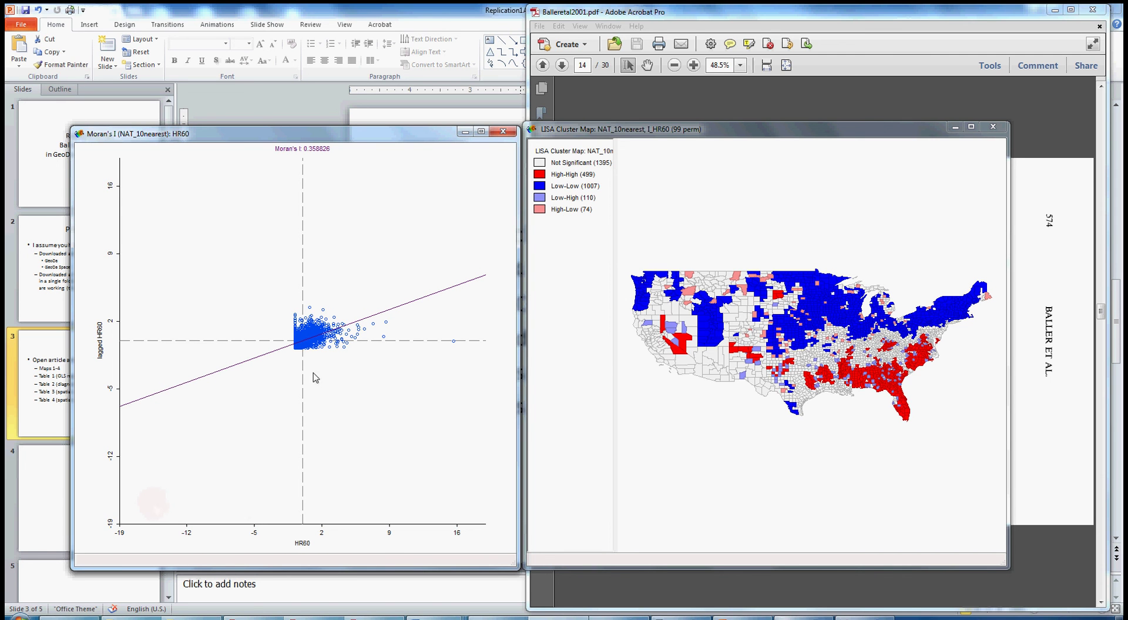
Brush a narrow band of scatter plot points, clear the selection, and close the scatter plot.
drag(281, 341, 302, 355)
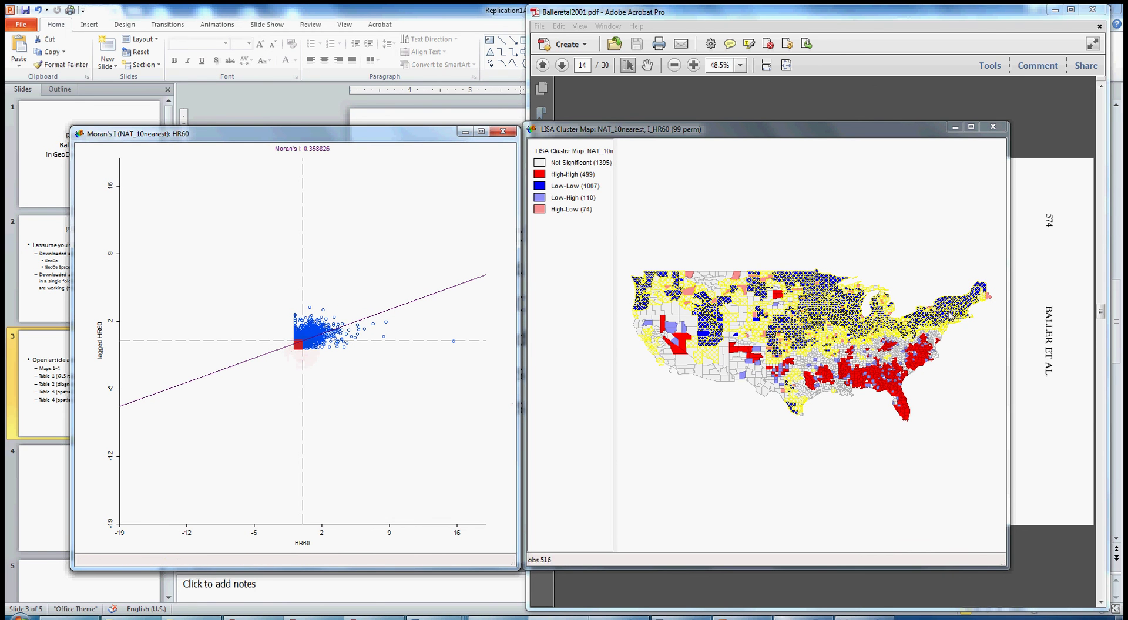
click(312, 398)
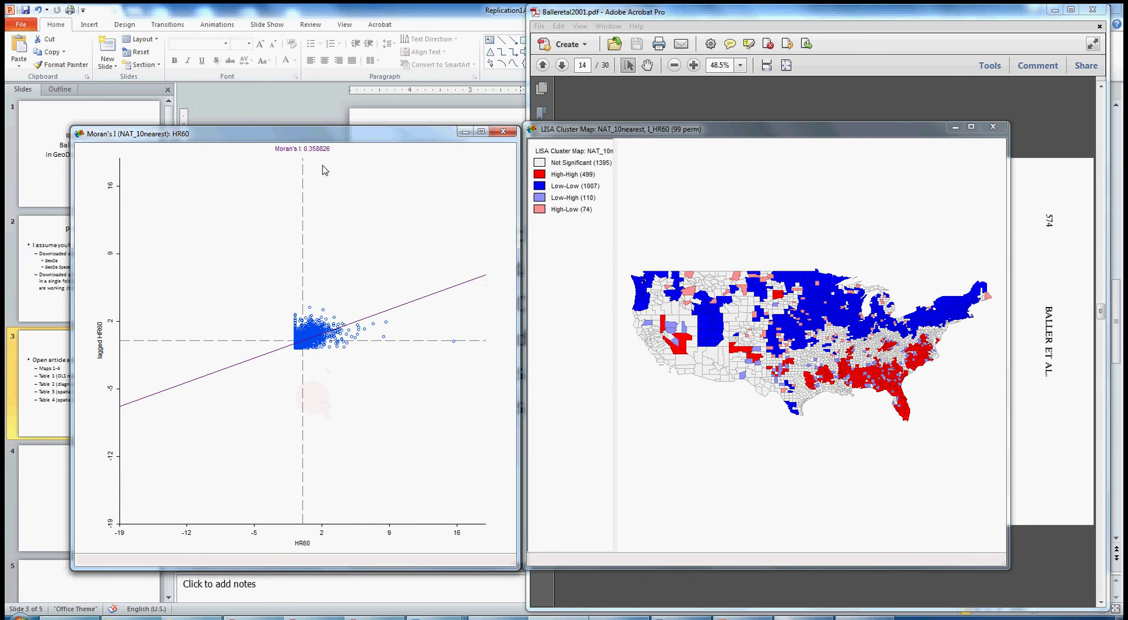
click(480, 423)
click(720, 462)
click(699, 450)
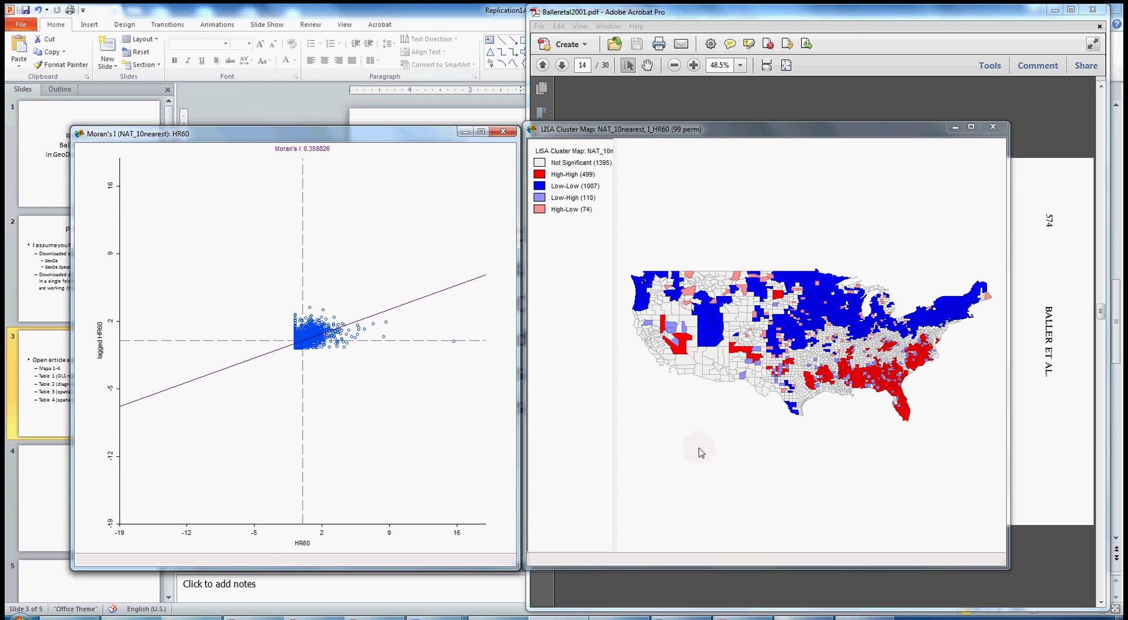
click(327, 314)
click(322, 312)
mouse_move(324, 313)
click(788, 414)
click(268, 269)
click(362, 271)
click(570, 280)
click(445, 311)
click(521, 421)
click(419, 519)
click(801, 387)
click(705, 279)
click(873, 222)
click(628, 264)
click(642, 381)
click(669, 376)
click(738, 442)
click(787, 492)
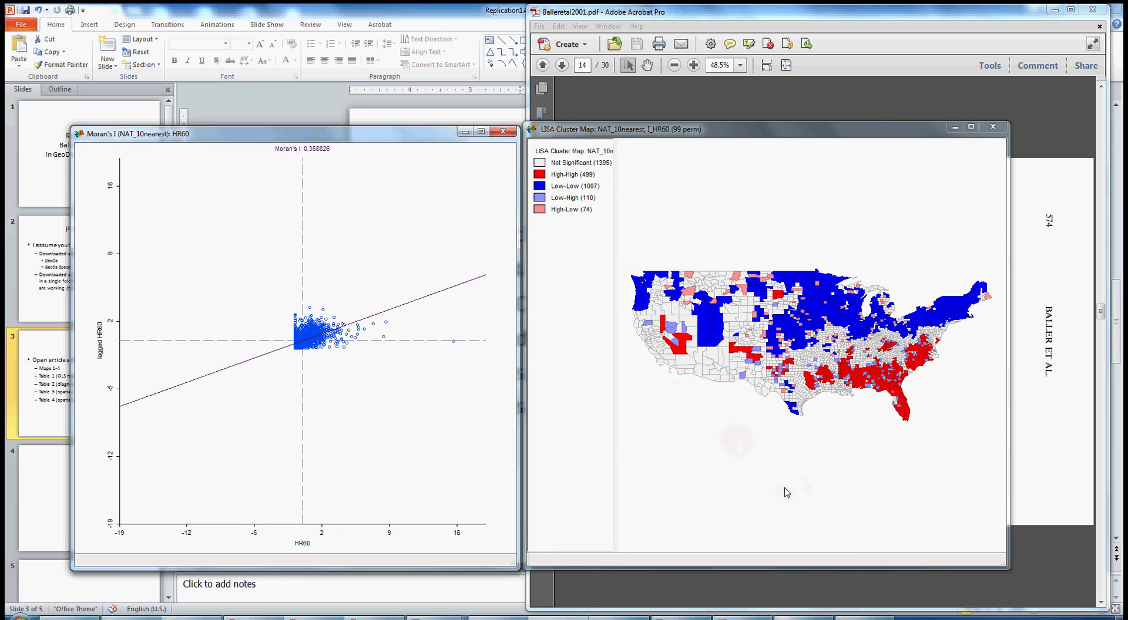
click(737, 408)
Close the Moran's I scatter plot and place the cluster map left of the published Map 1.
click(502, 131)
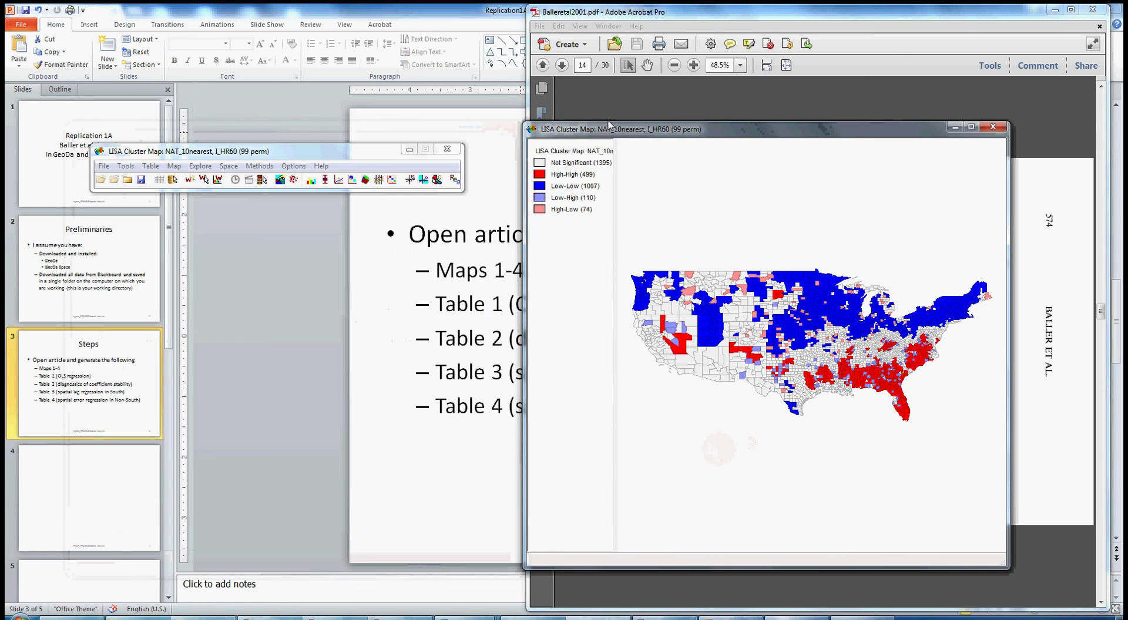
drag(779, 139, 322, 138)
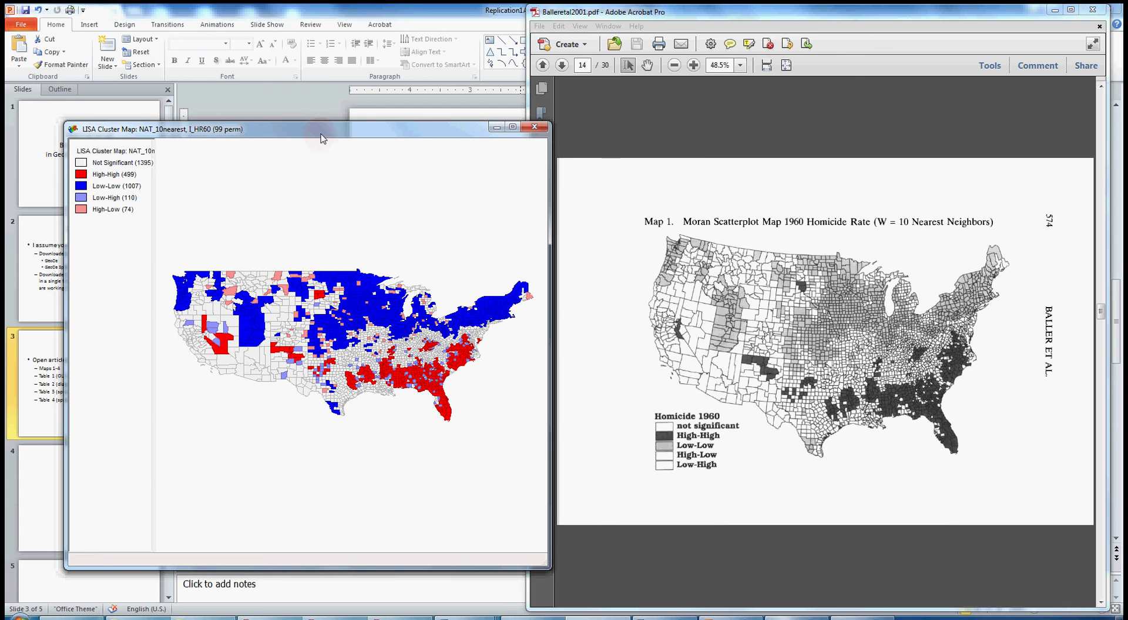
Color the Not Significant, Low-High and High-Low categories white.
right_click(82, 166)
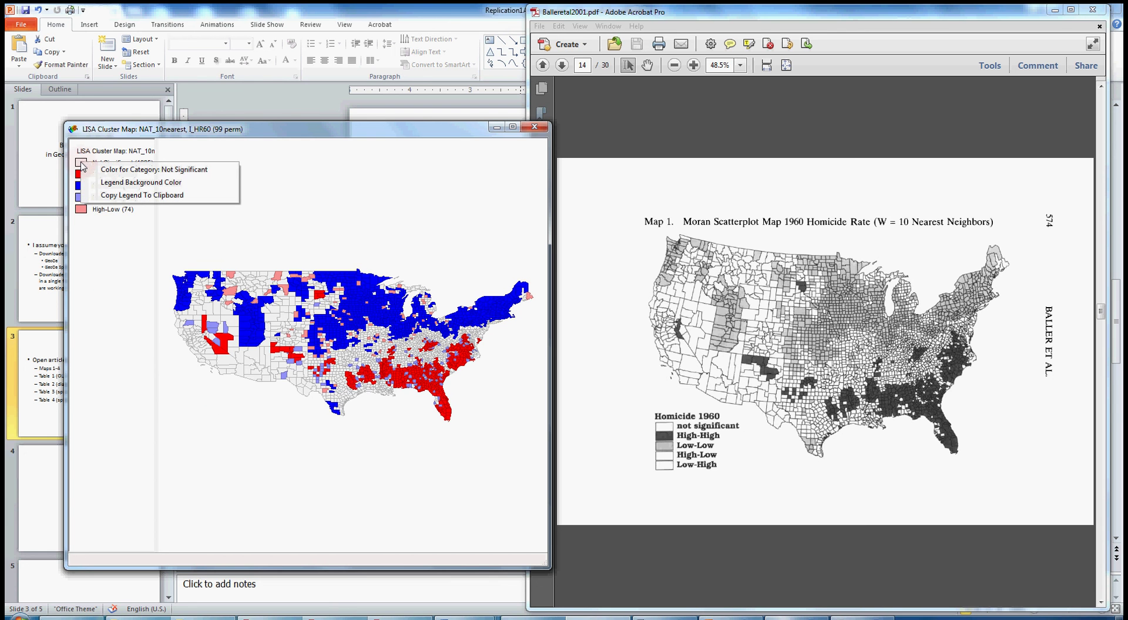
click(107, 171)
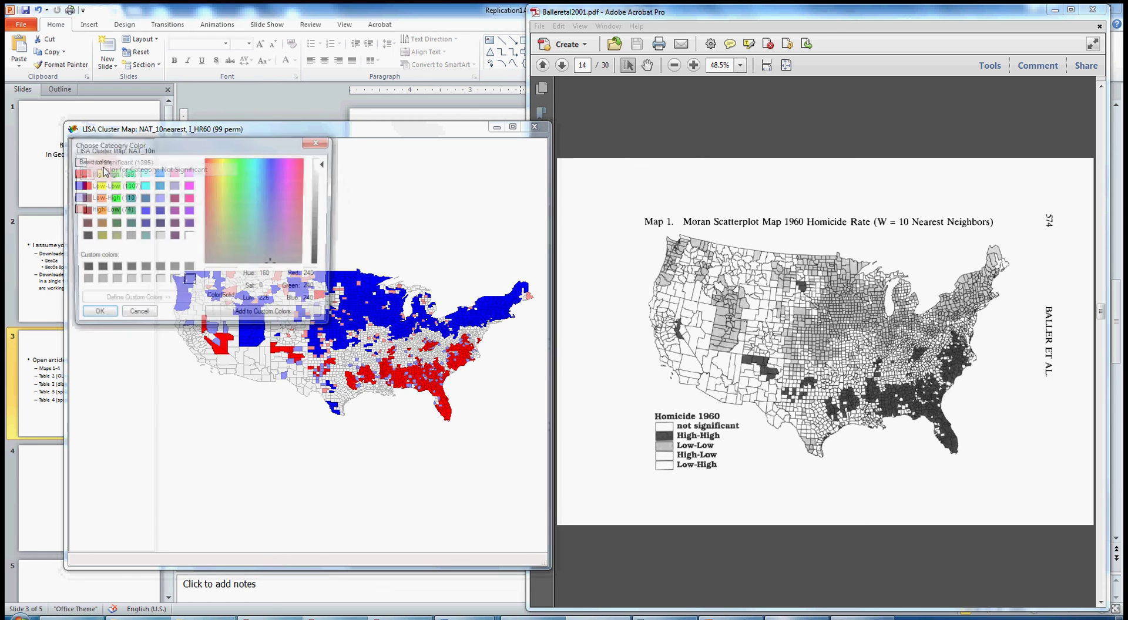
click(188, 237)
click(93, 317)
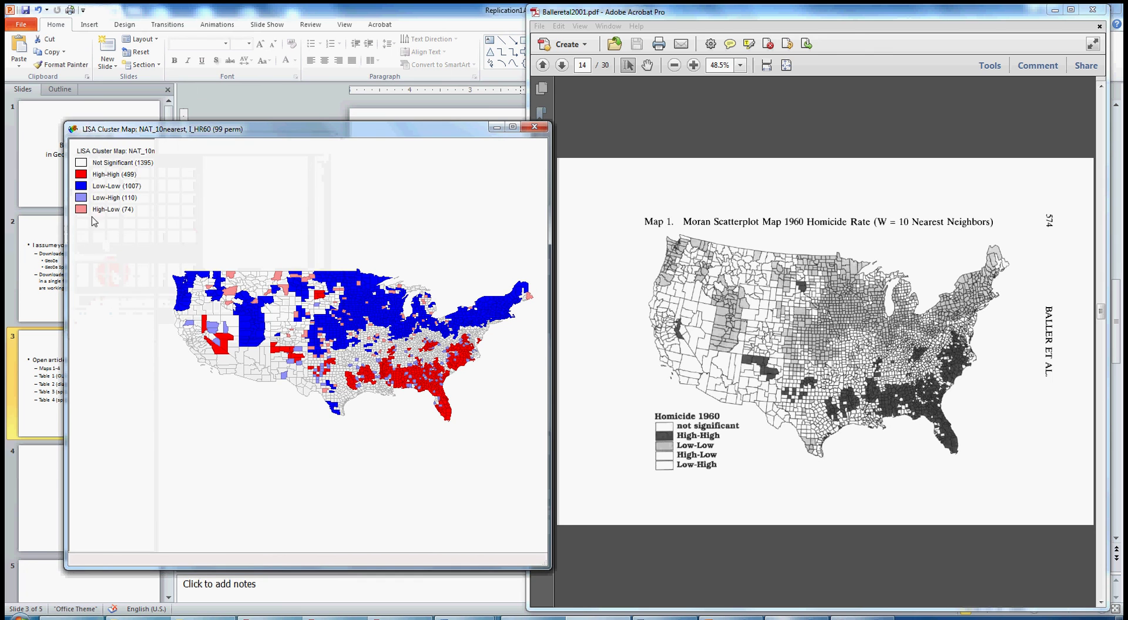
right_click(82, 200)
click(106, 203)
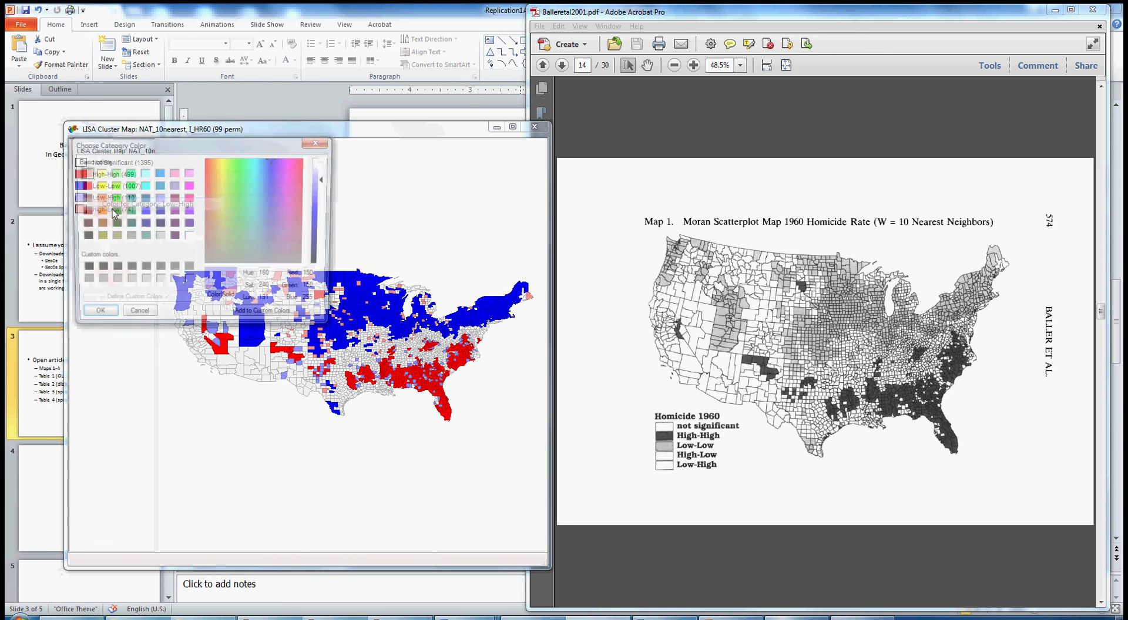
click(188, 236)
click(94, 317)
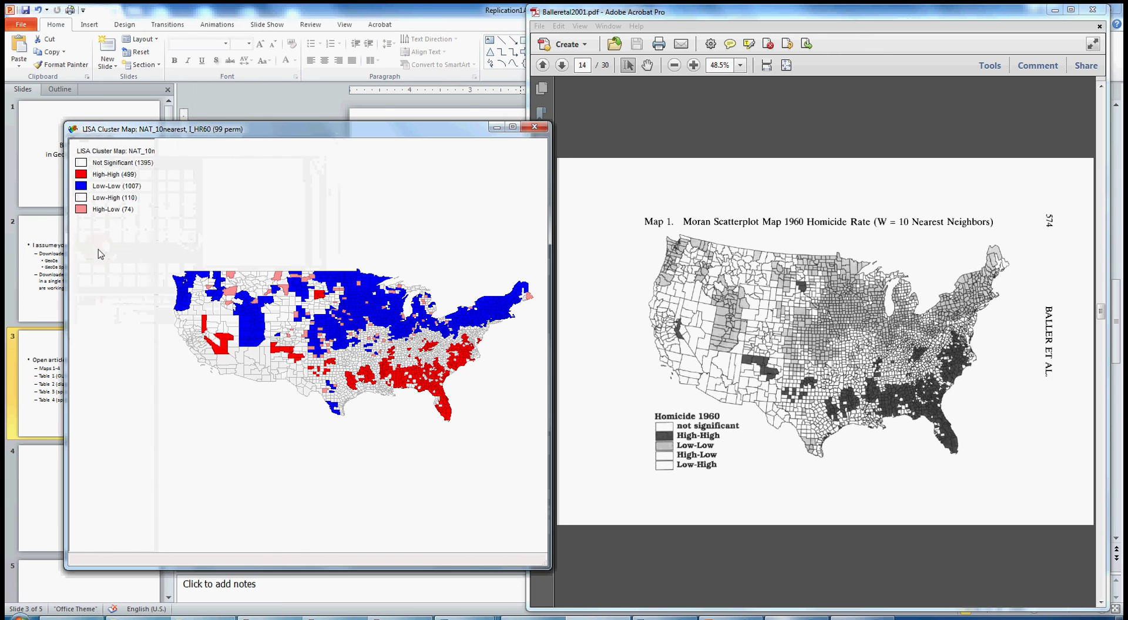
right_click(83, 212)
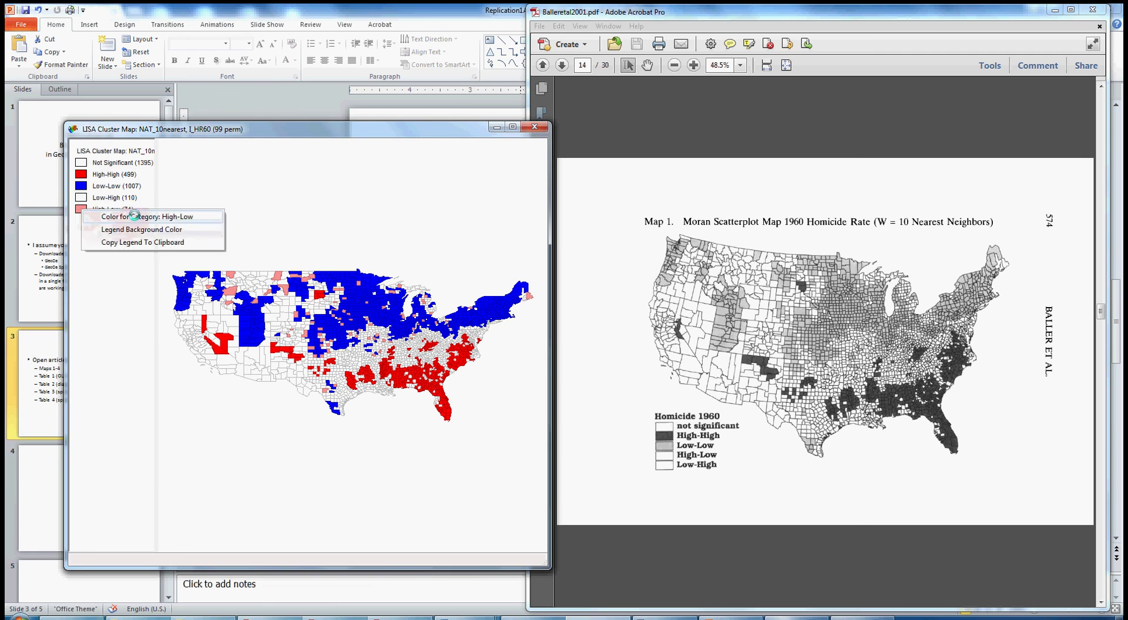
click(106, 216)
click(188, 236)
click(93, 317)
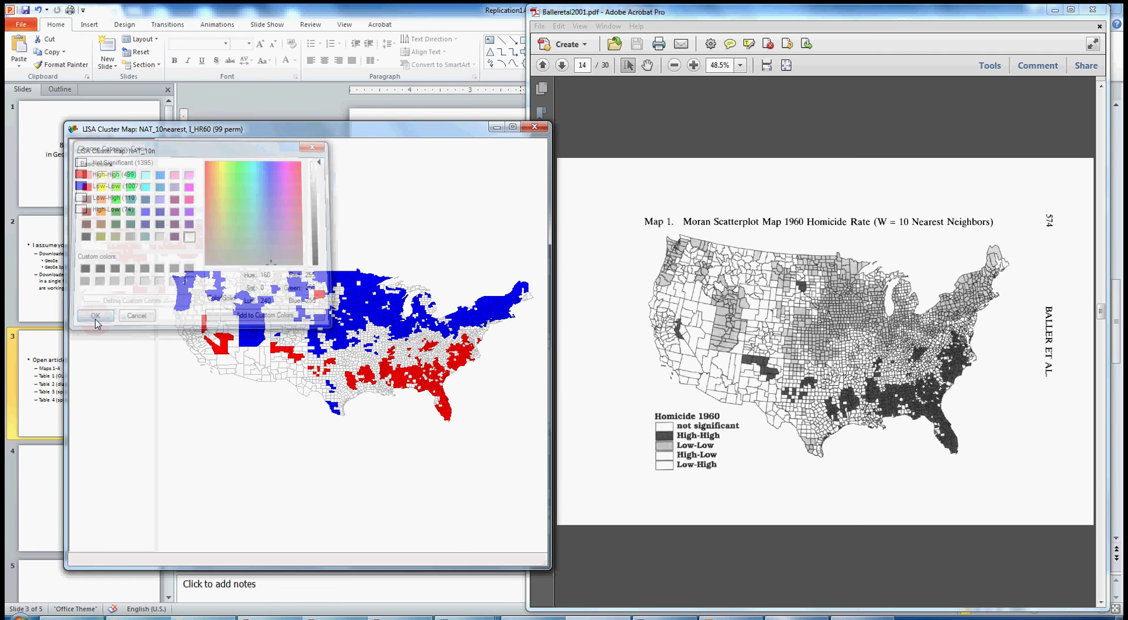
Color High-High counties black and Low-Low counties grey.
right_click(82, 181)
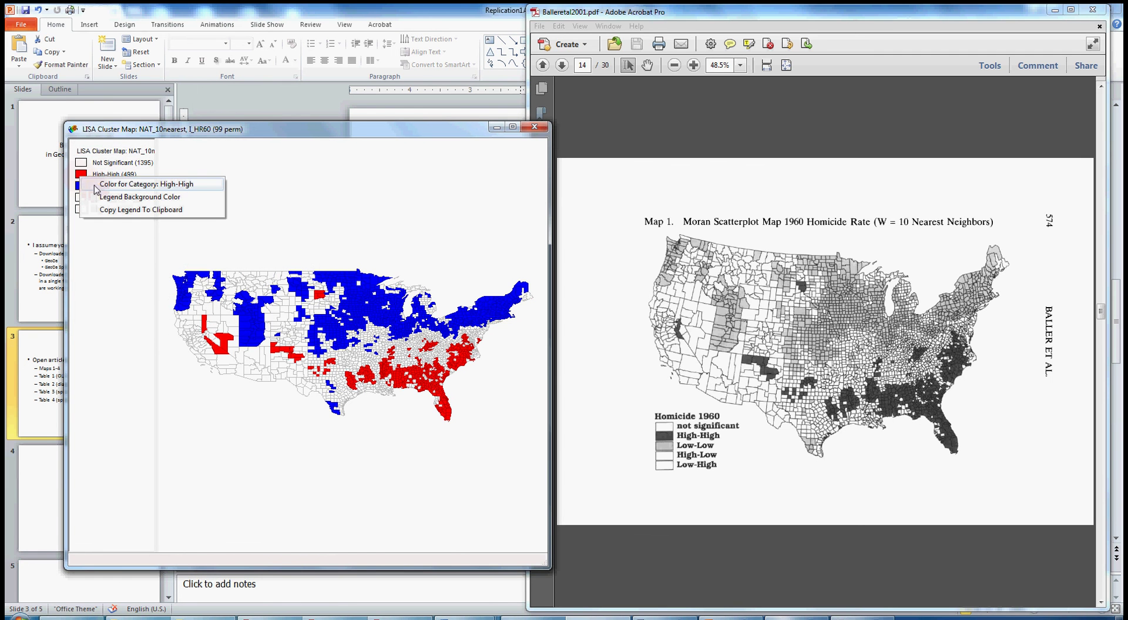
click(108, 188)
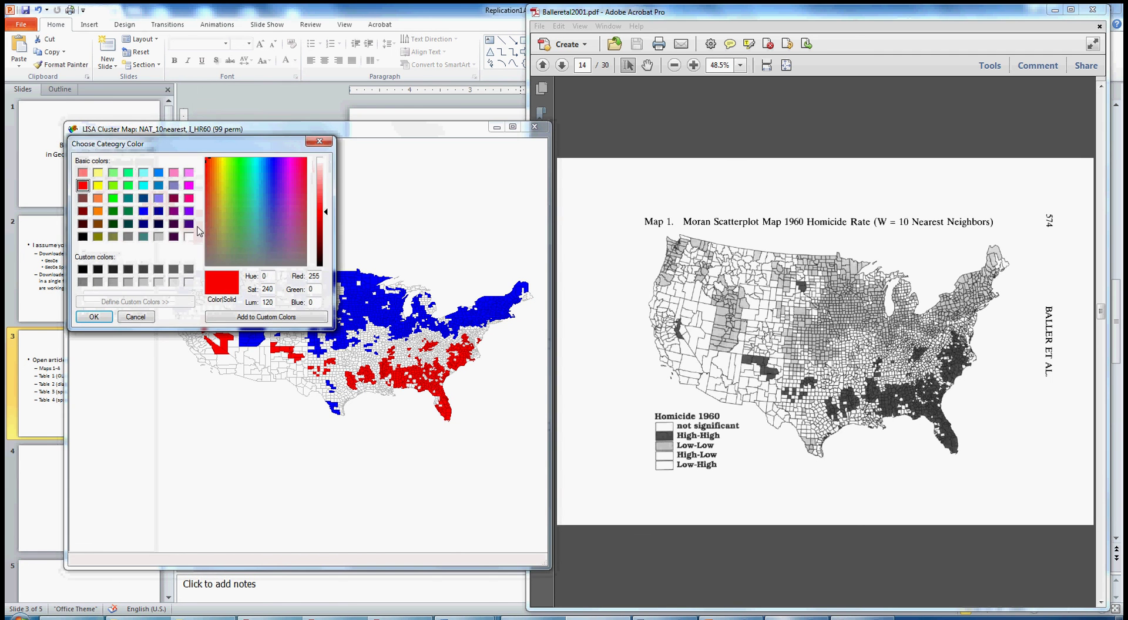
click(83, 236)
click(96, 315)
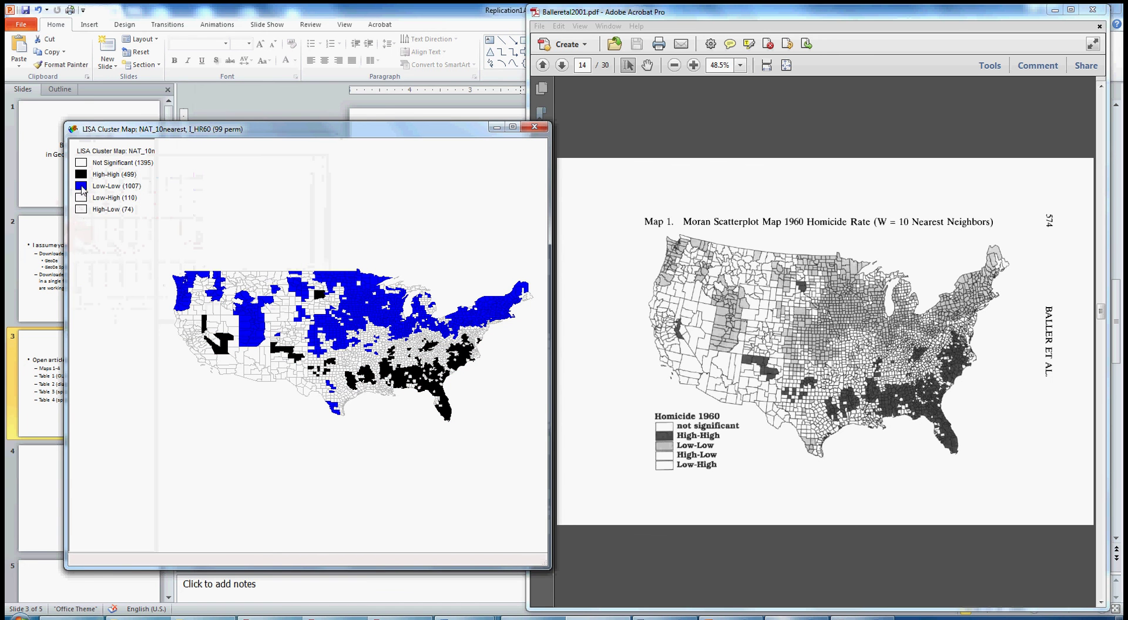
right_click(82, 186)
click(125, 196)
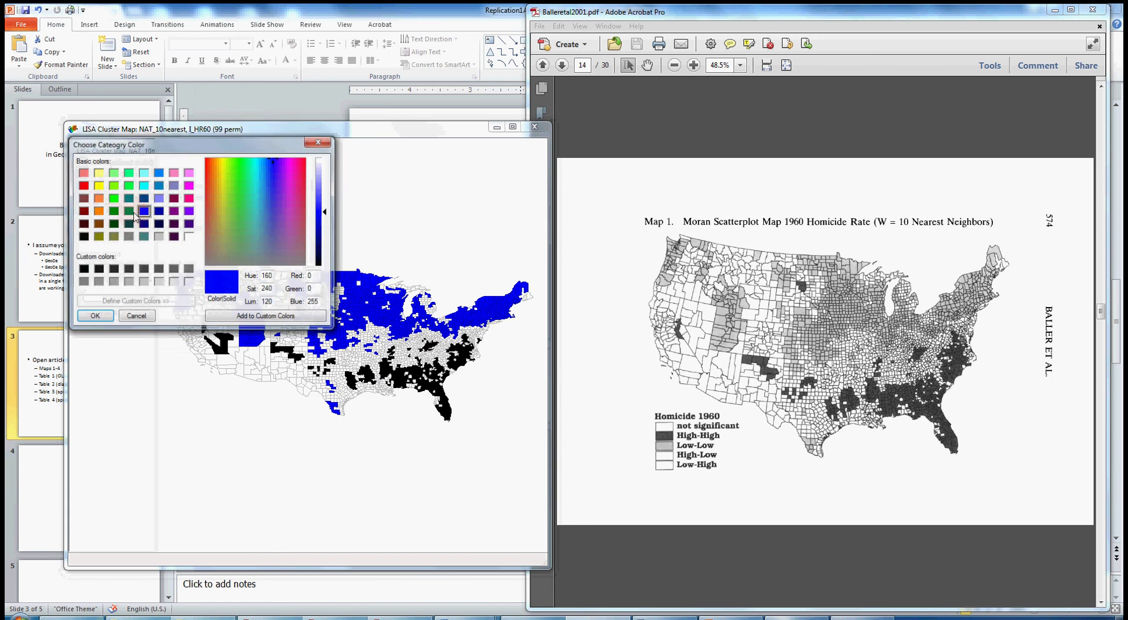
click(159, 236)
click(94, 317)
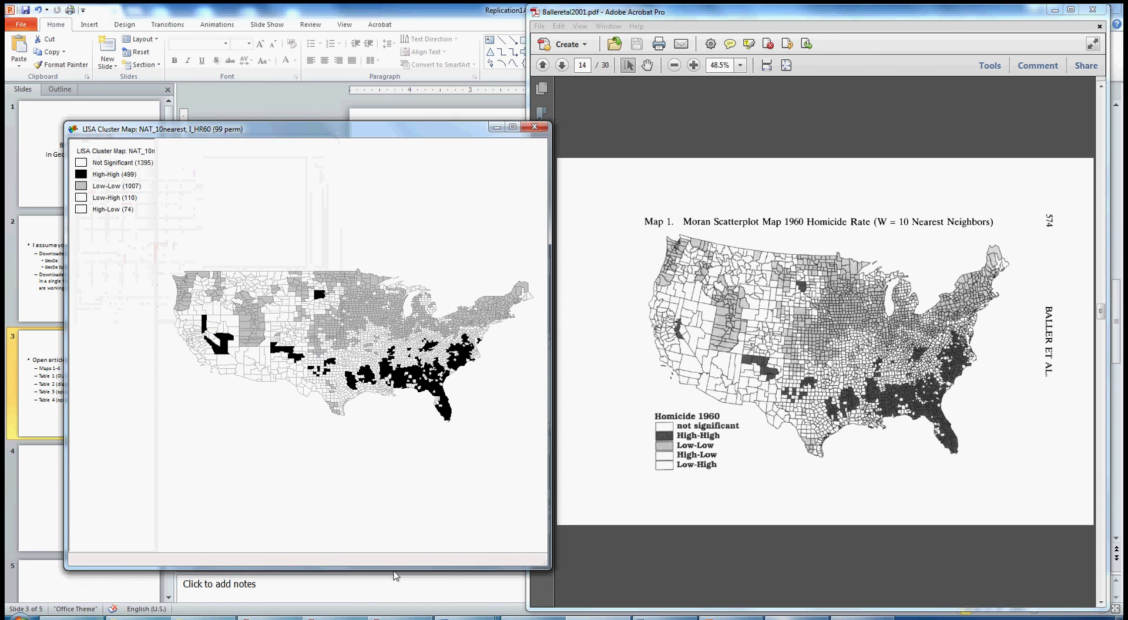
drag(406, 130, 396, 124)
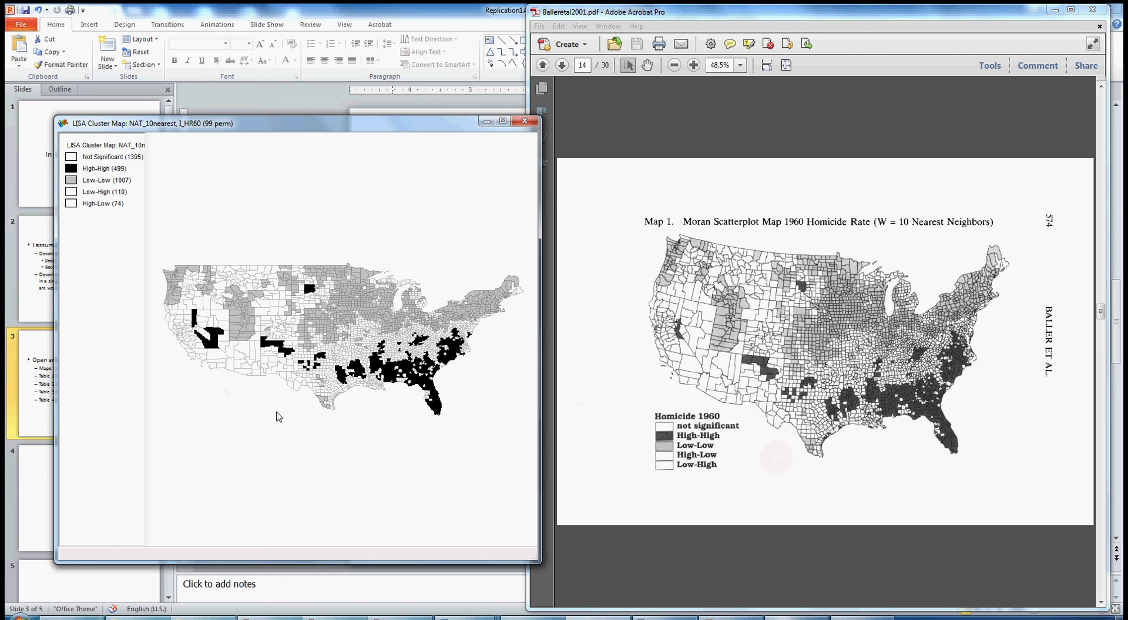
click(296, 412)
click(831, 443)
Maximize the grayscale cluster map and copy its image to the clipboard, abandoning a PNG save.
click(503, 122)
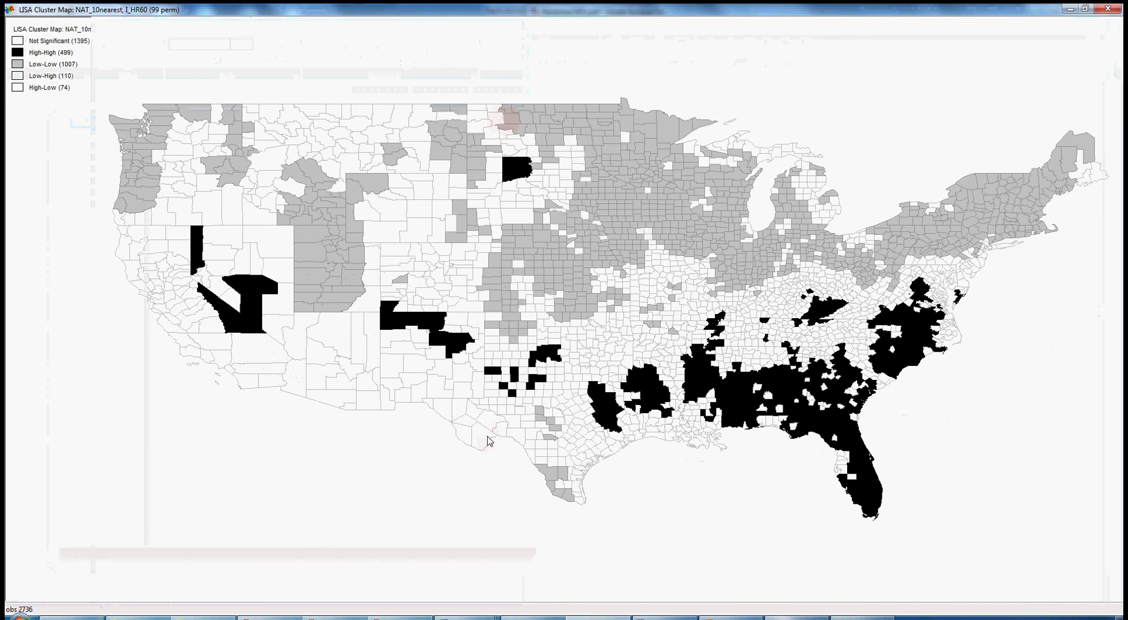
click(427, 436)
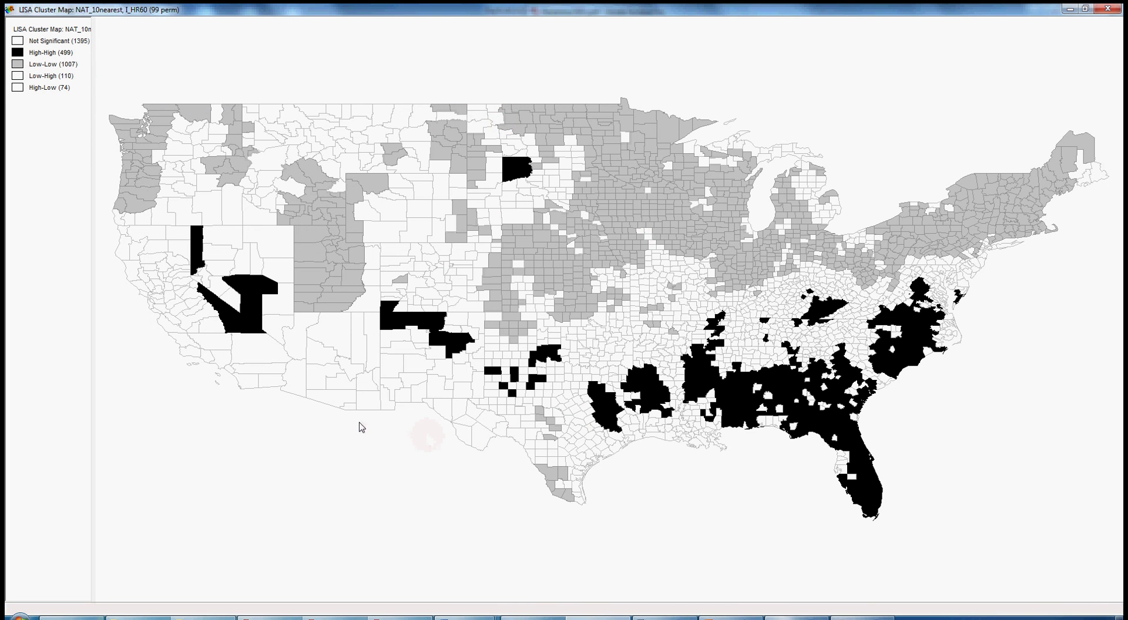
right_click(315, 422)
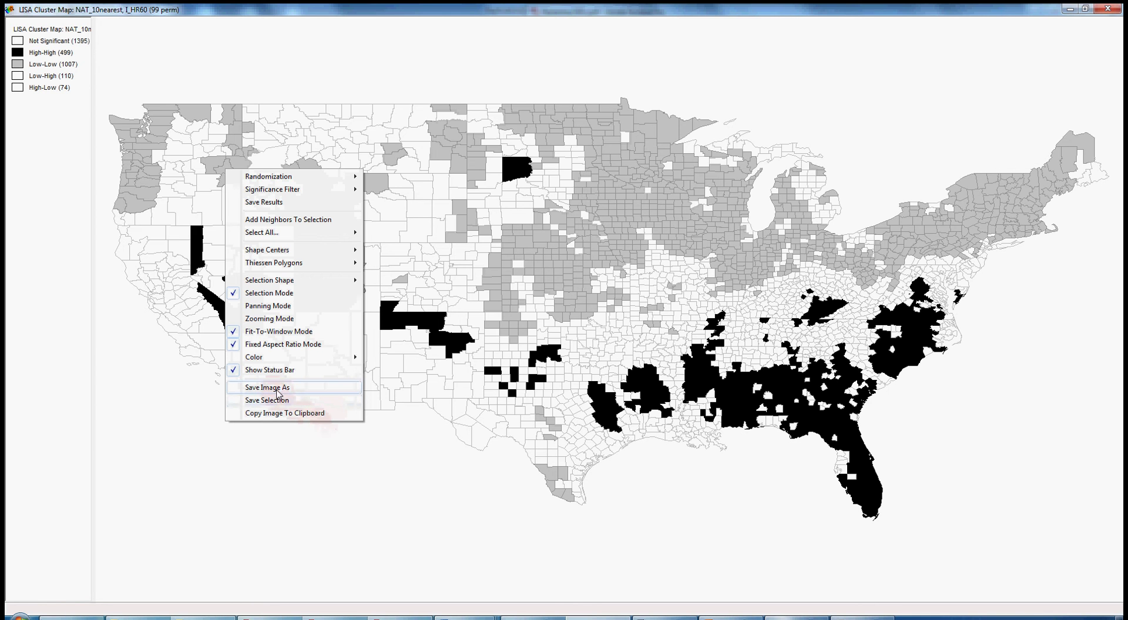
click(278, 390)
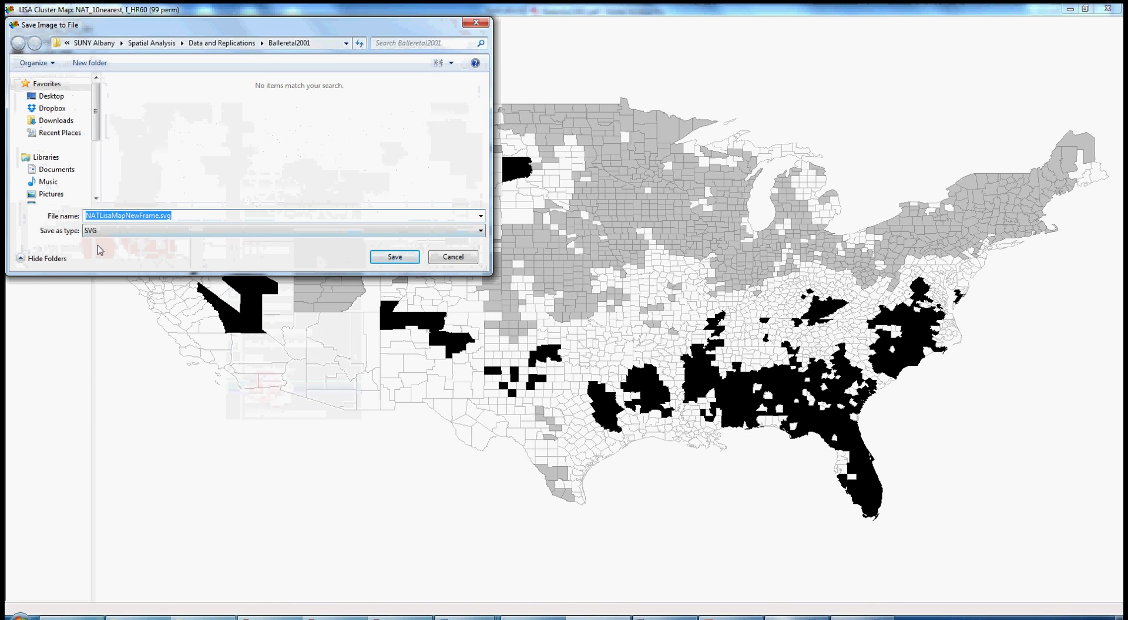
click(114, 233)
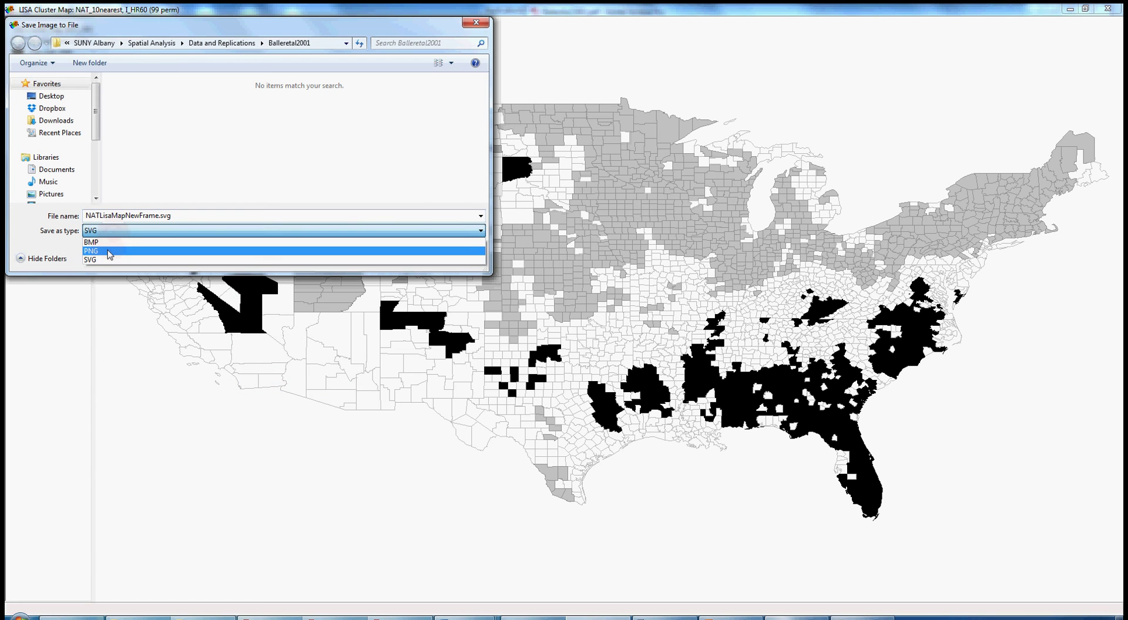
click(107, 253)
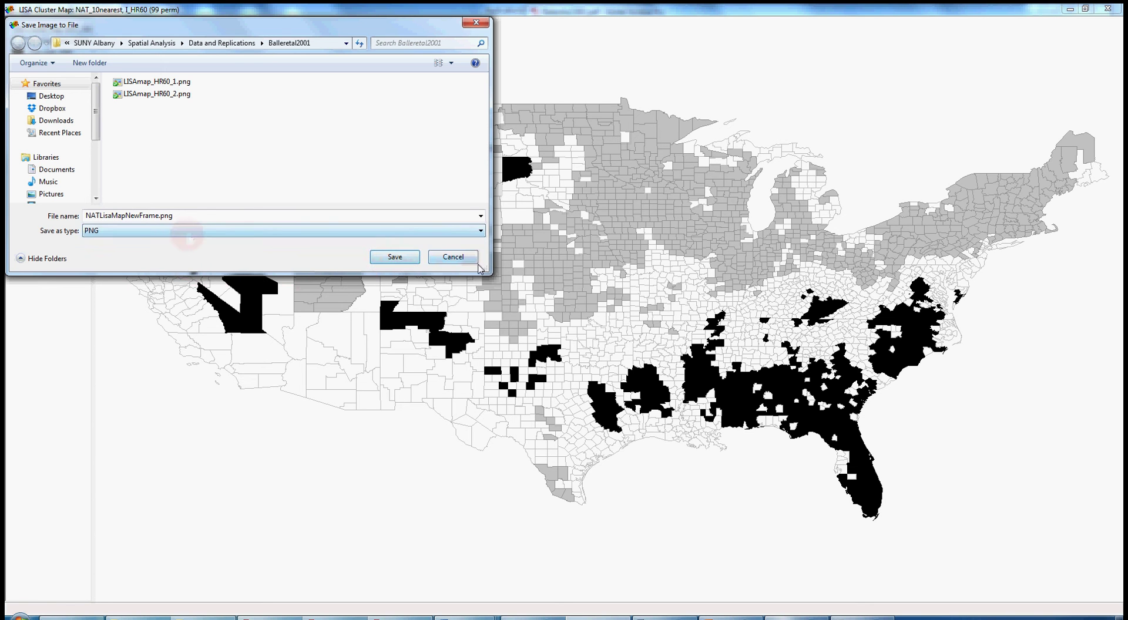
click(452, 257)
right_click(323, 445)
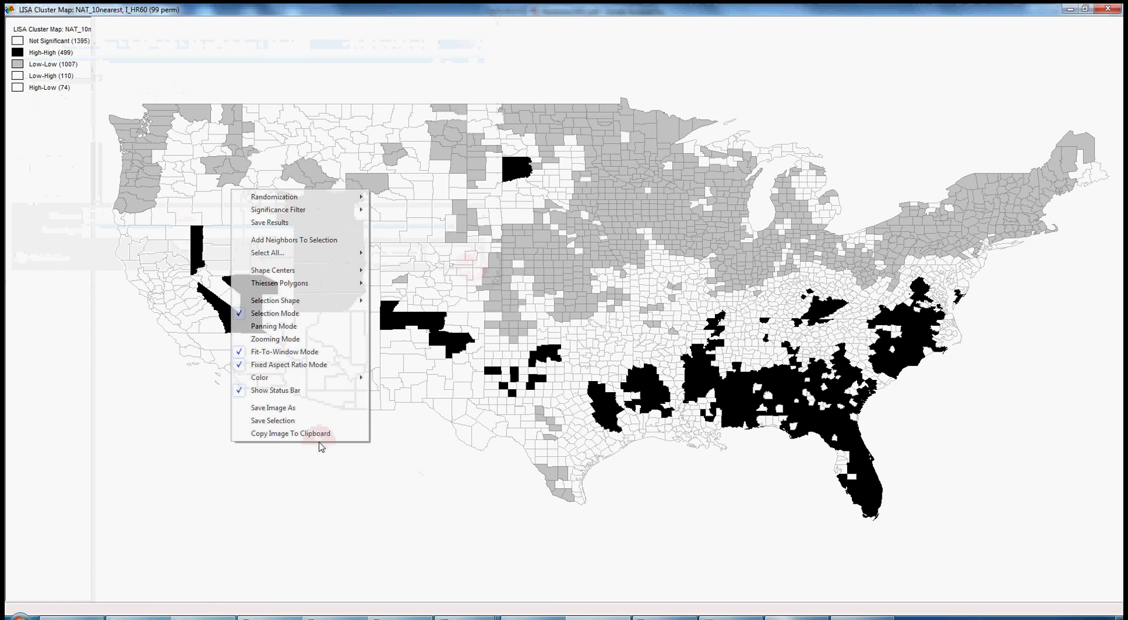
click(281, 436)
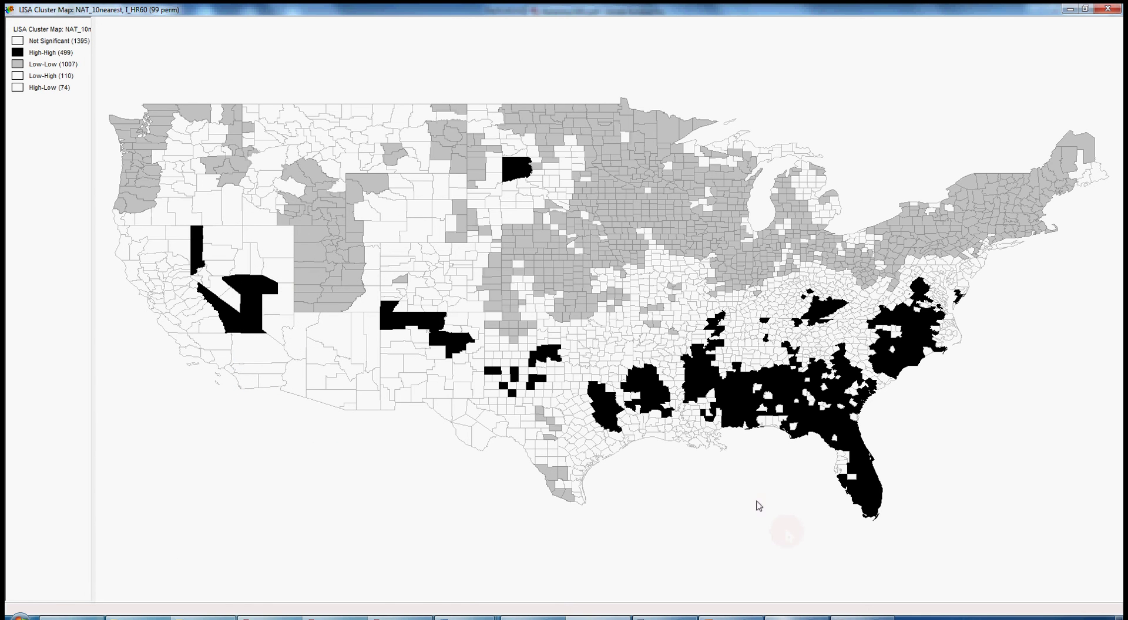
Paste the cluster map onto blank slide 4 in PowerPoint.
click(728, 612)
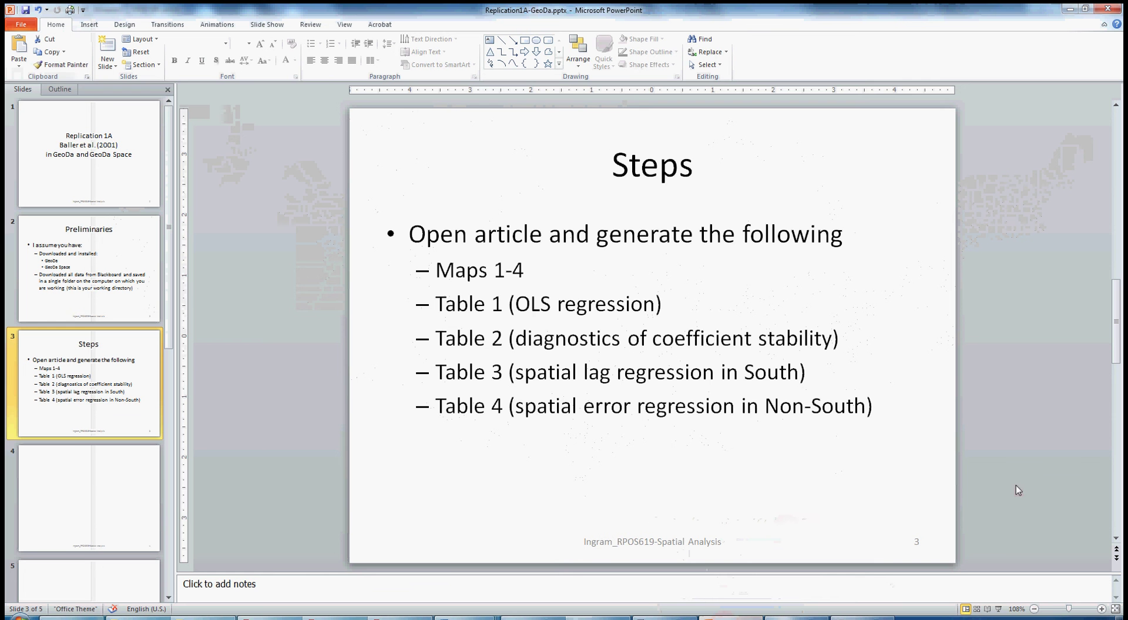
click(126, 512)
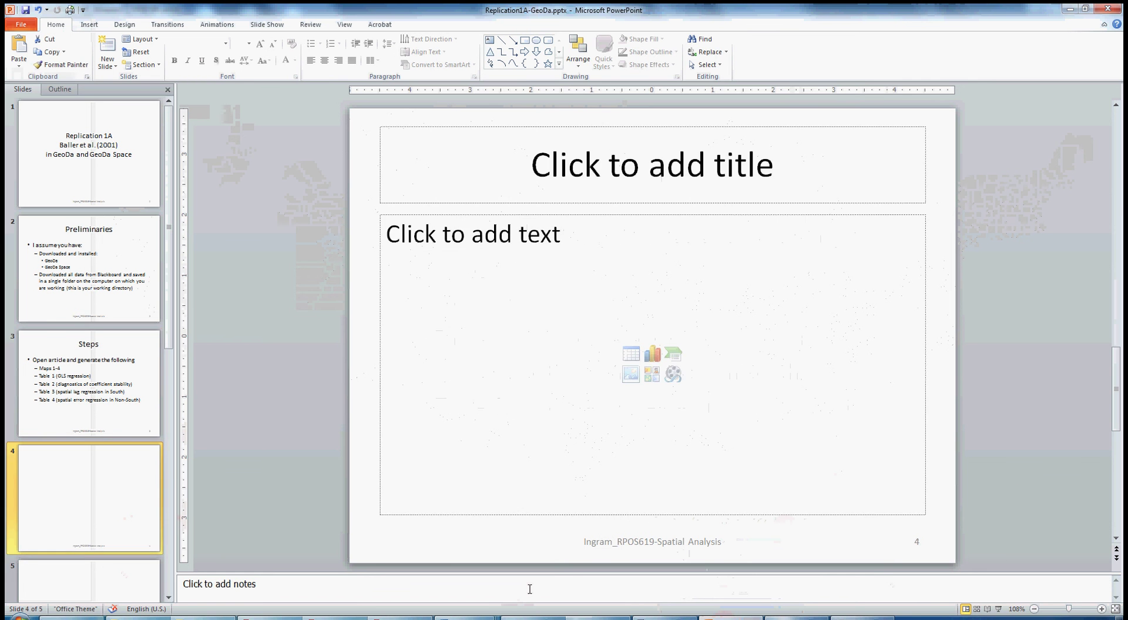
click(372, 535)
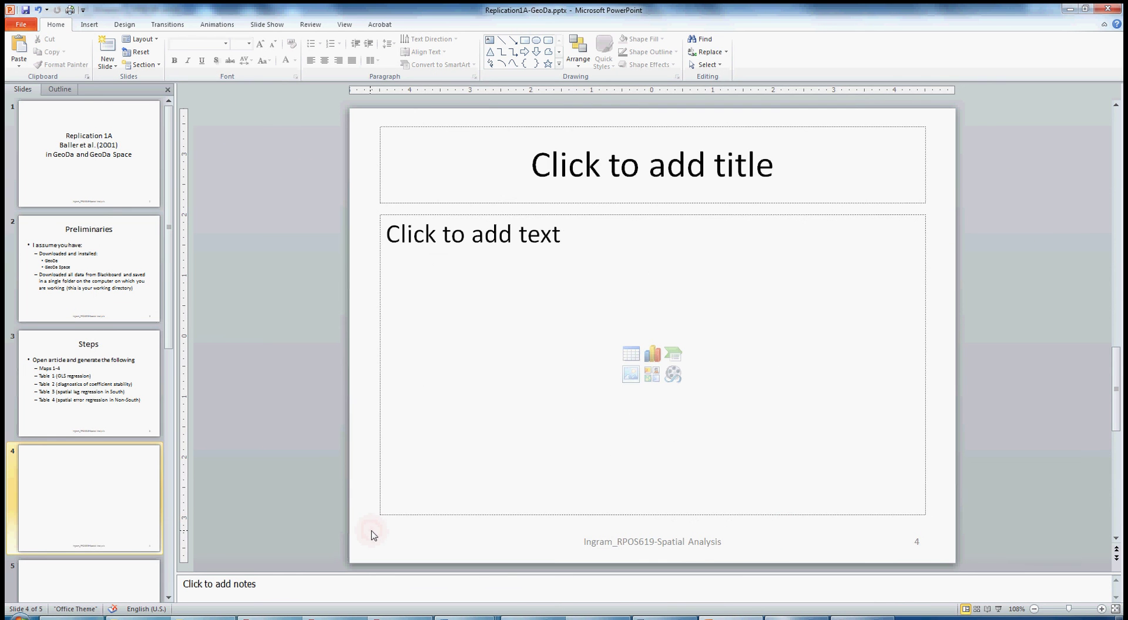
key(ctrl+v)
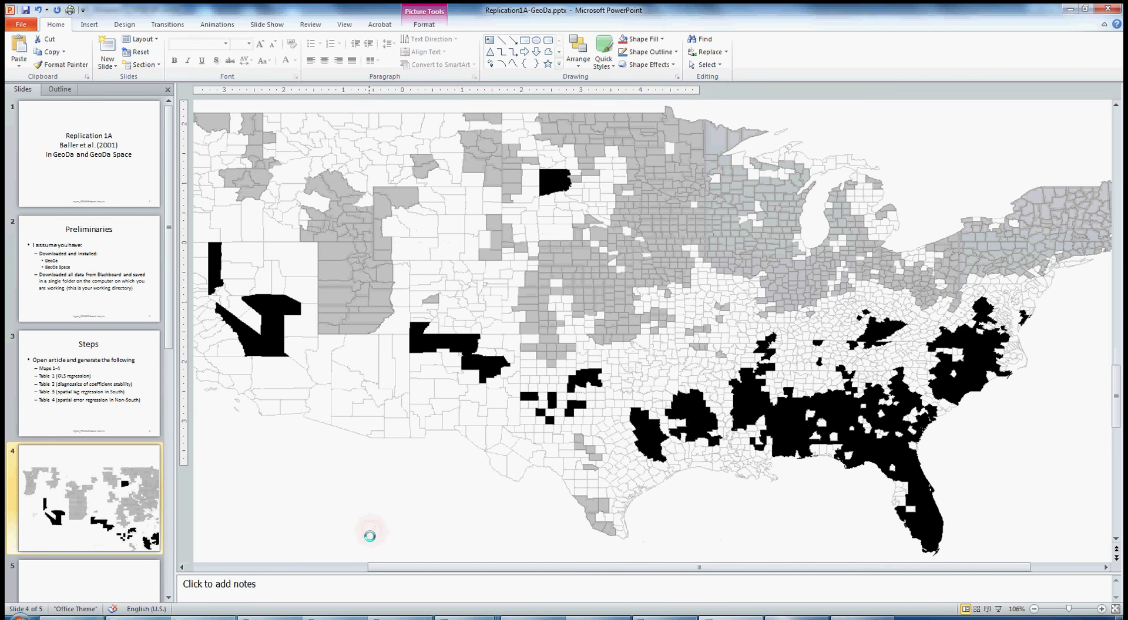
Resize the pasted map picture to 5 inches tall.
right_click(671, 340)
click(675, 308)
double_click(684, 310)
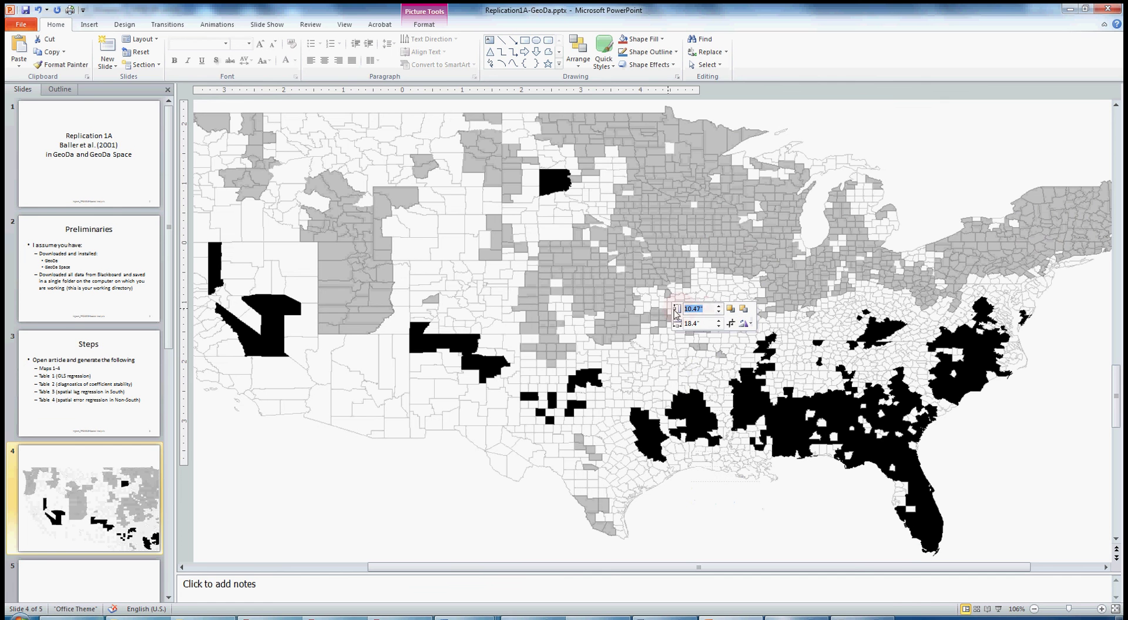
text(6)
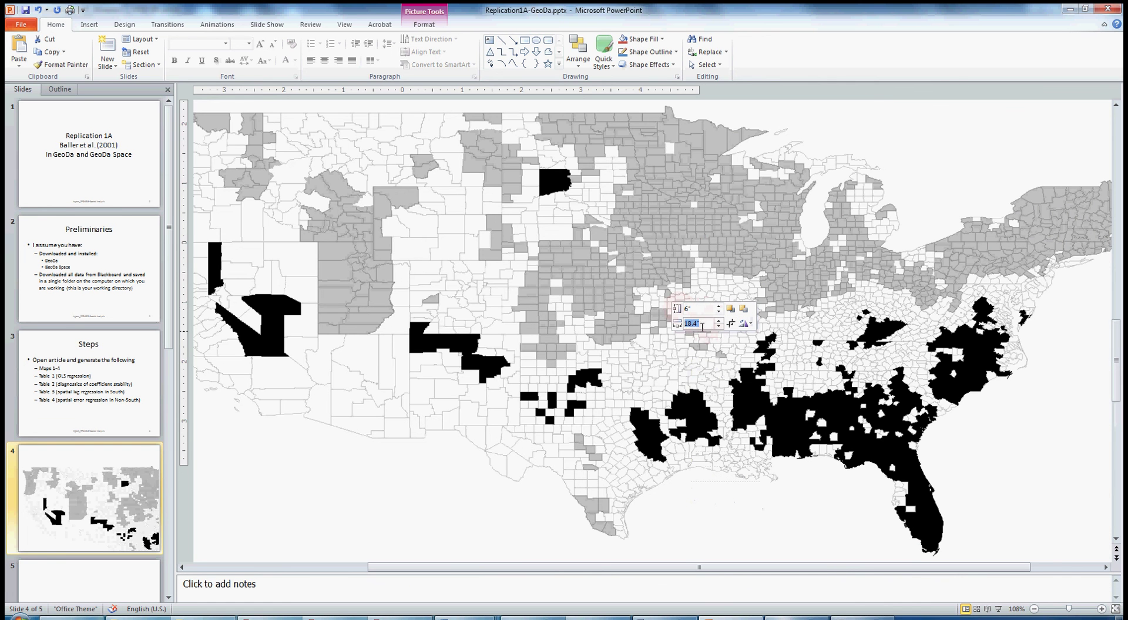
key(Tab)
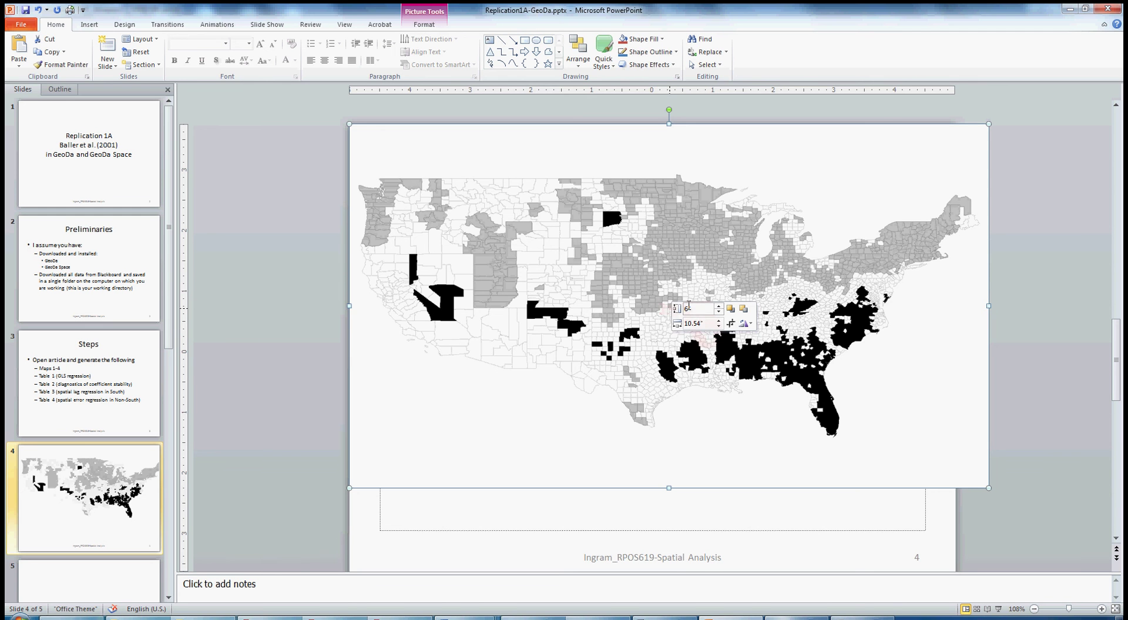
drag(692, 310, 679, 308)
text(5)
key(Return)
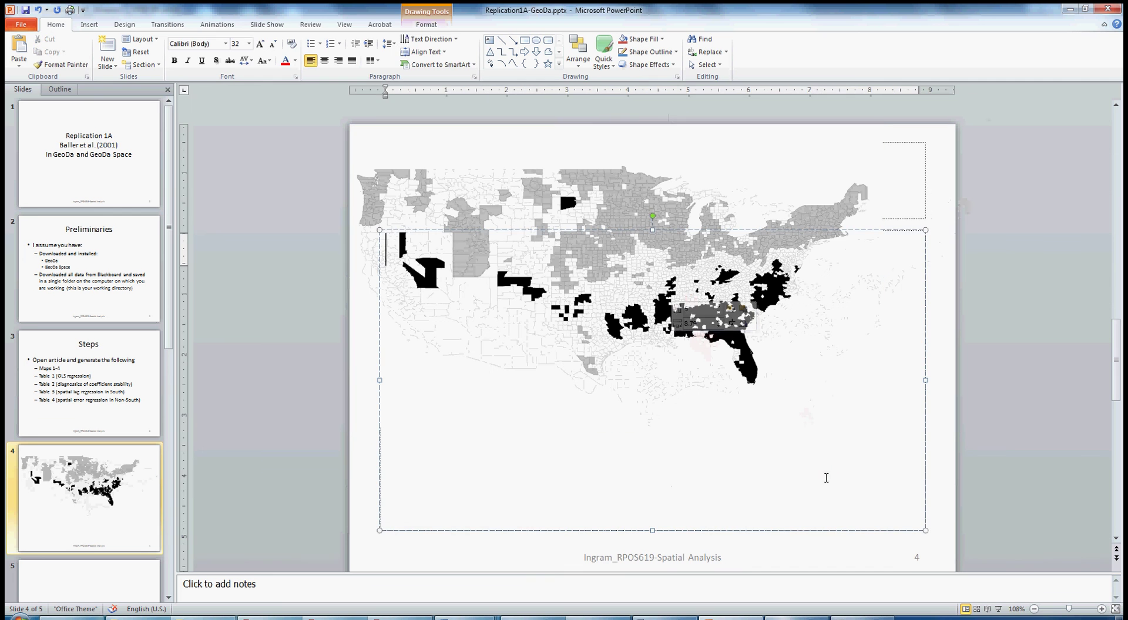
Move the map down into the slide's content area and bring the article's Map 1 alongside.
click(611, 247)
drag(611, 247, 604, 320)
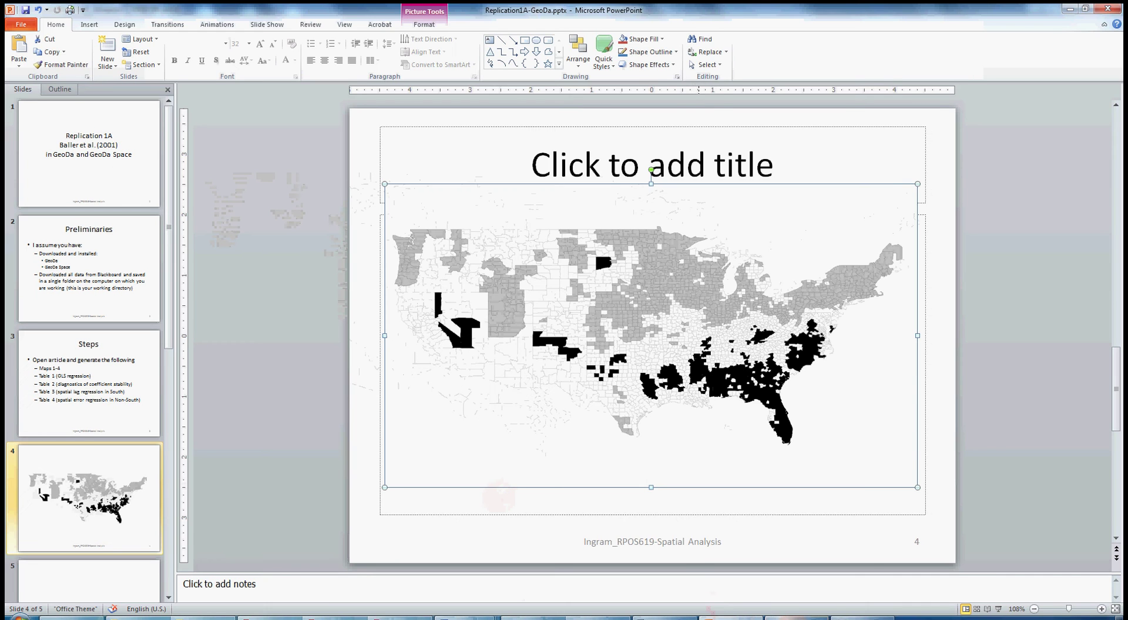
key(alt+Tab)
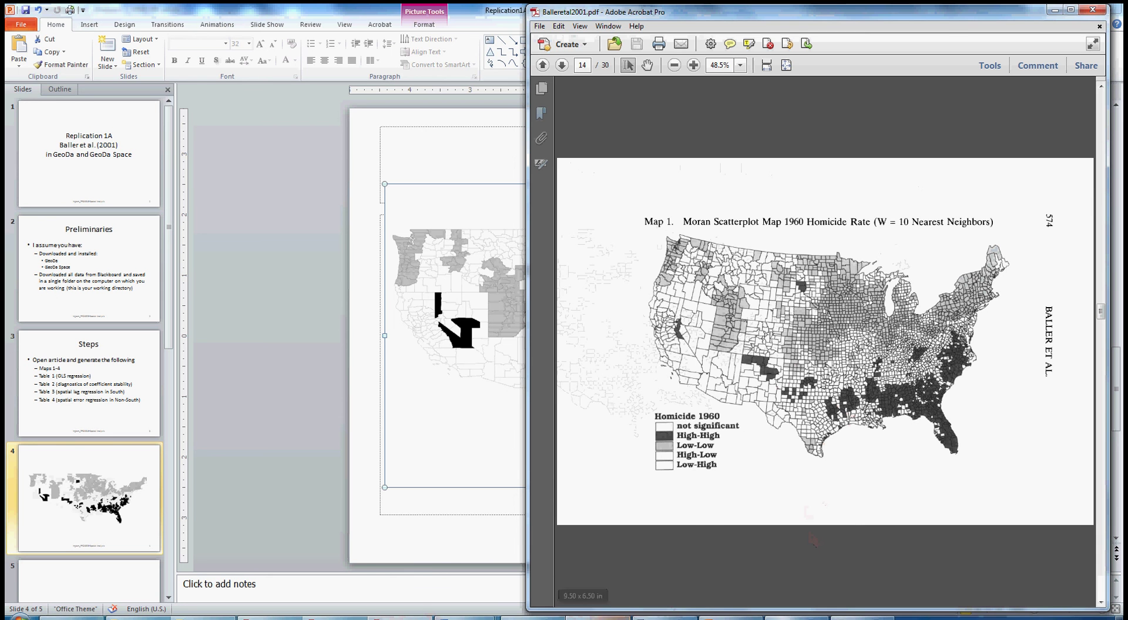
Restore the 1960 cluster map window from full screen and close it.
mouse_move(605, 618)
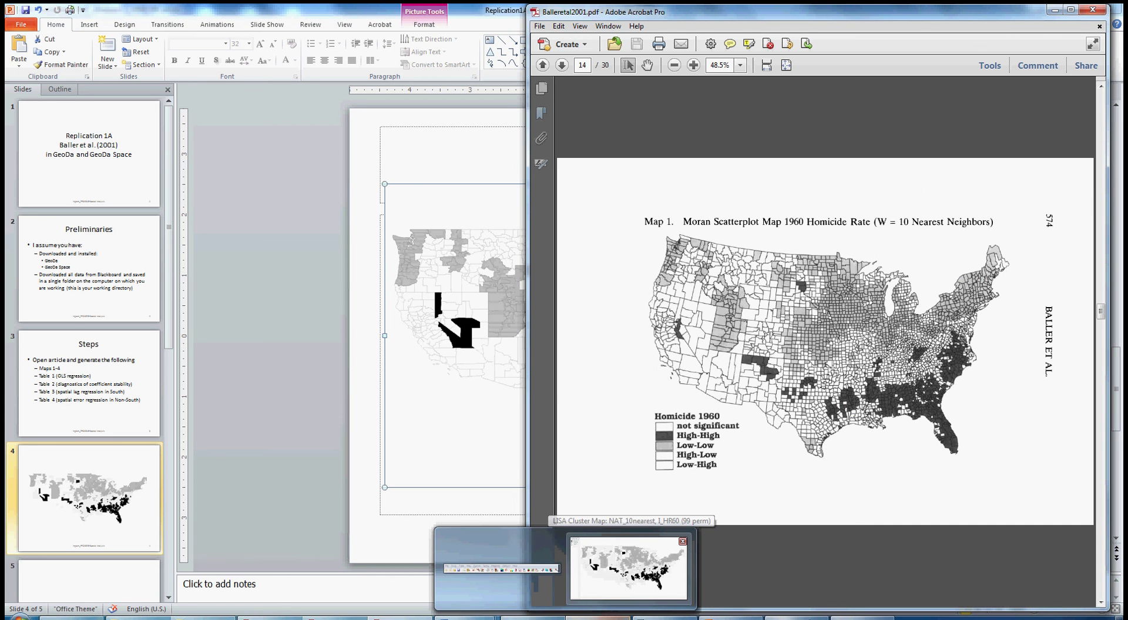
click(629, 567)
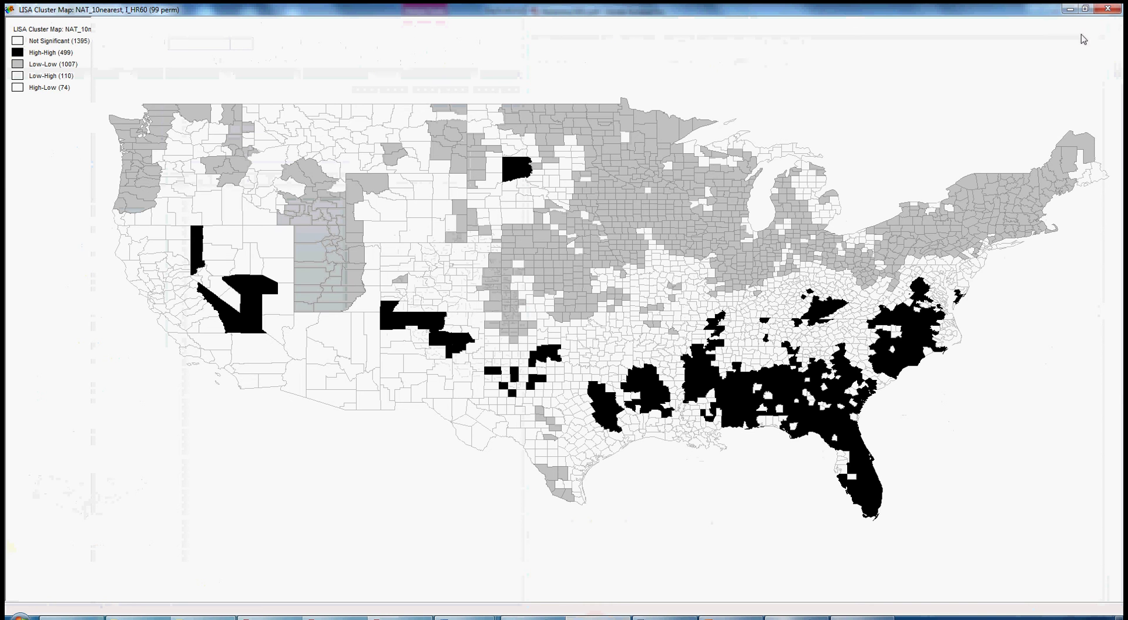
click(1085, 9)
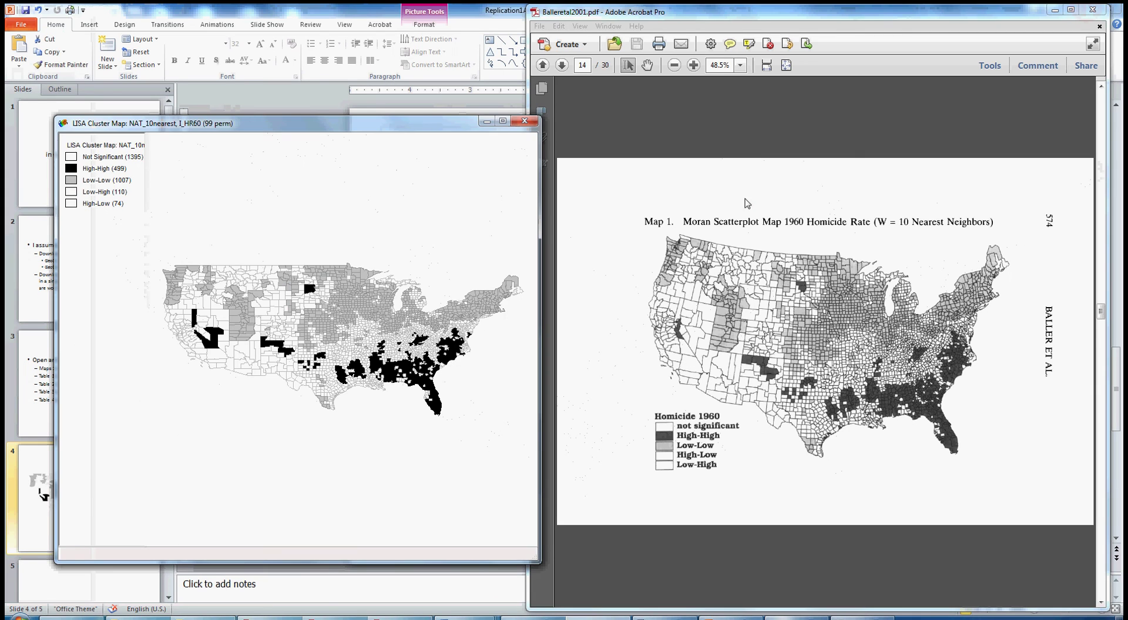
drag(452, 127, 440, 218)
click(374, 128)
drag(370, 215, 376, 188)
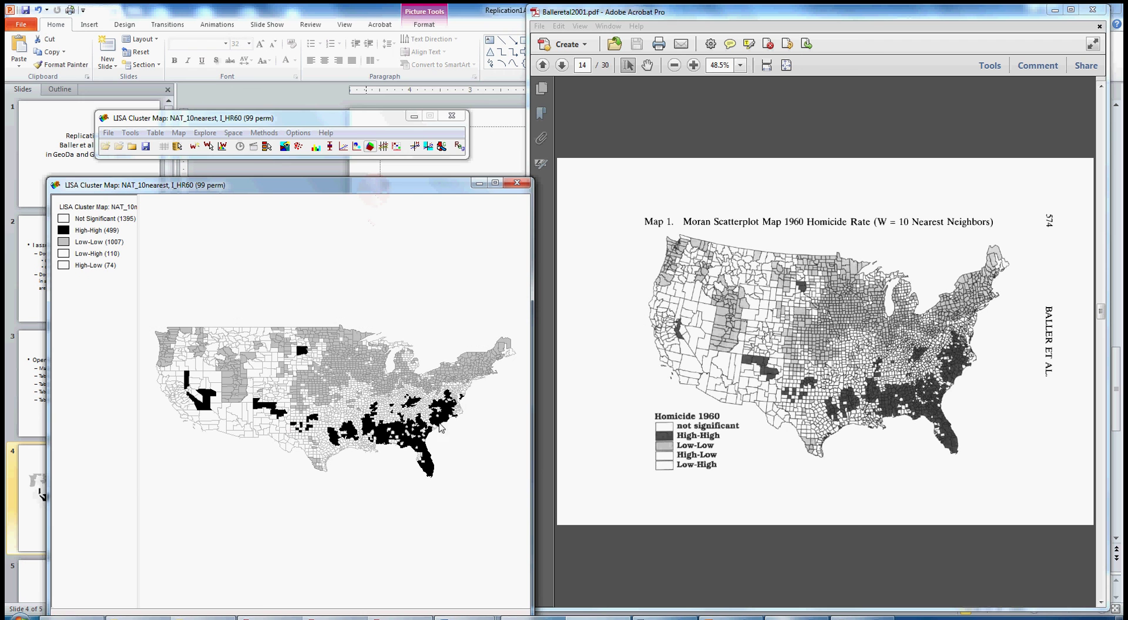
click(517, 183)
Generate a univariate local Moran's I cluster map for HR70, then close it.
click(233, 133)
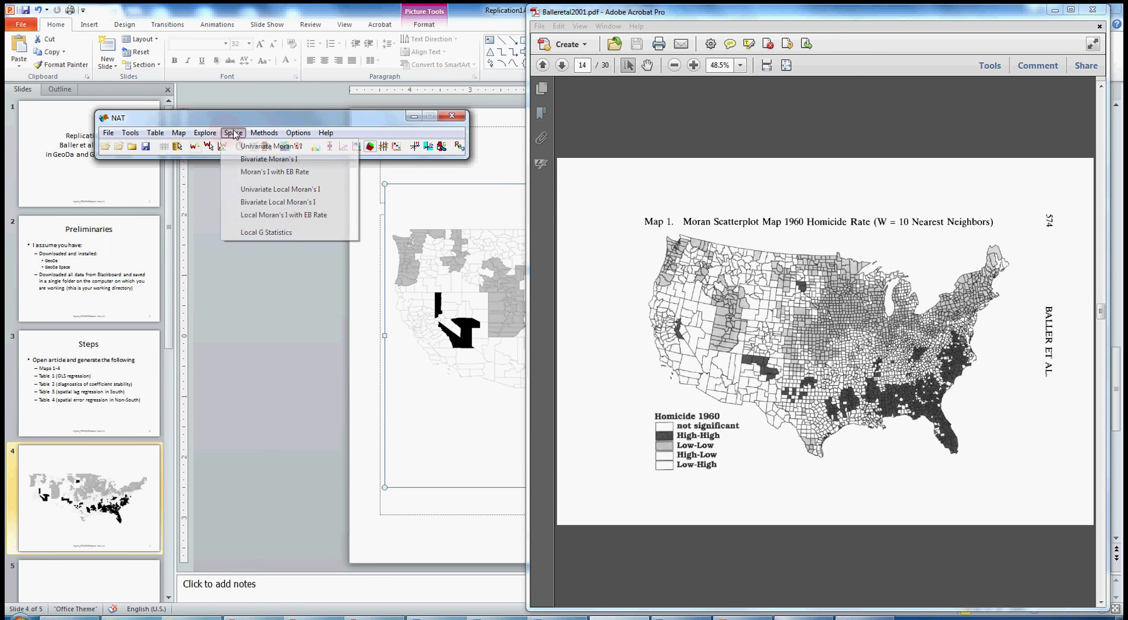
click(233, 133)
click(234, 134)
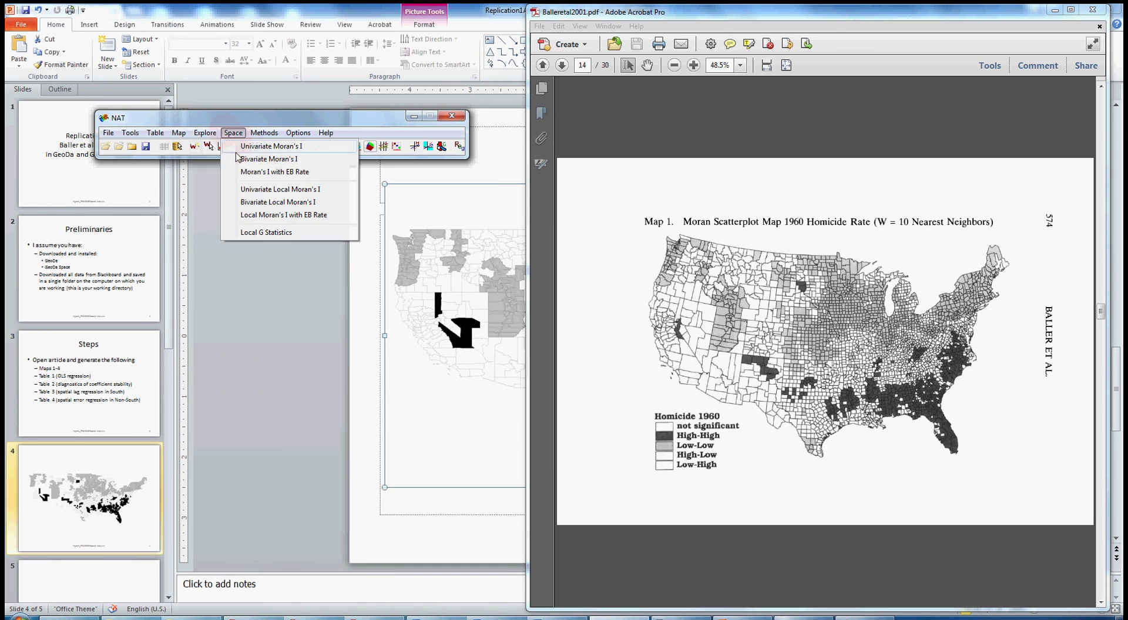
click(243, 192)
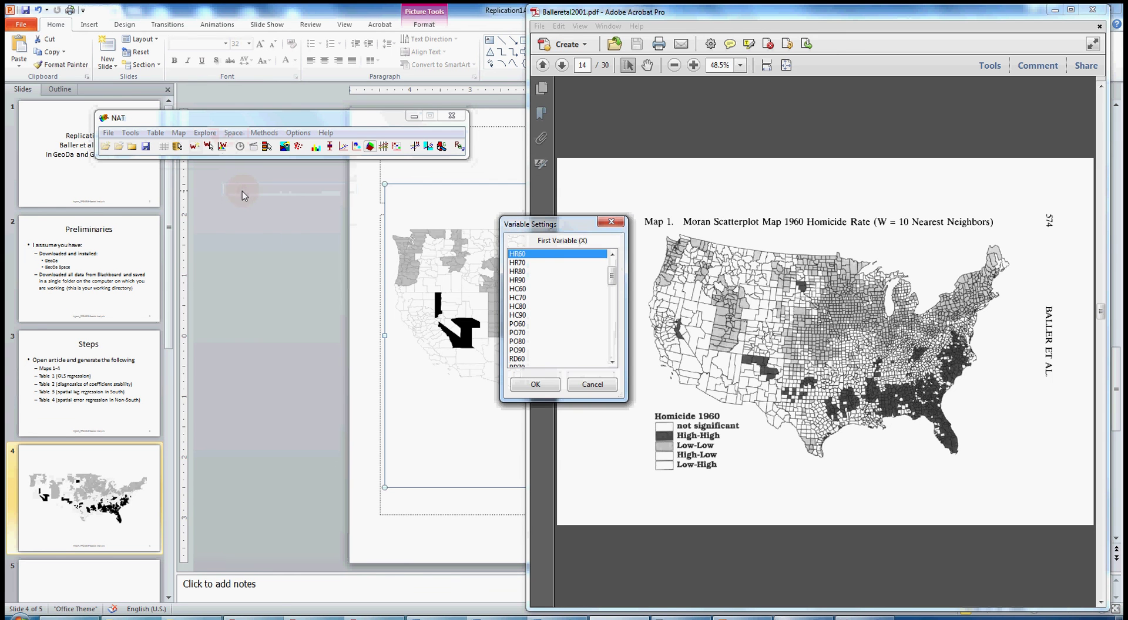
click(518, 264)
click(540, 385)
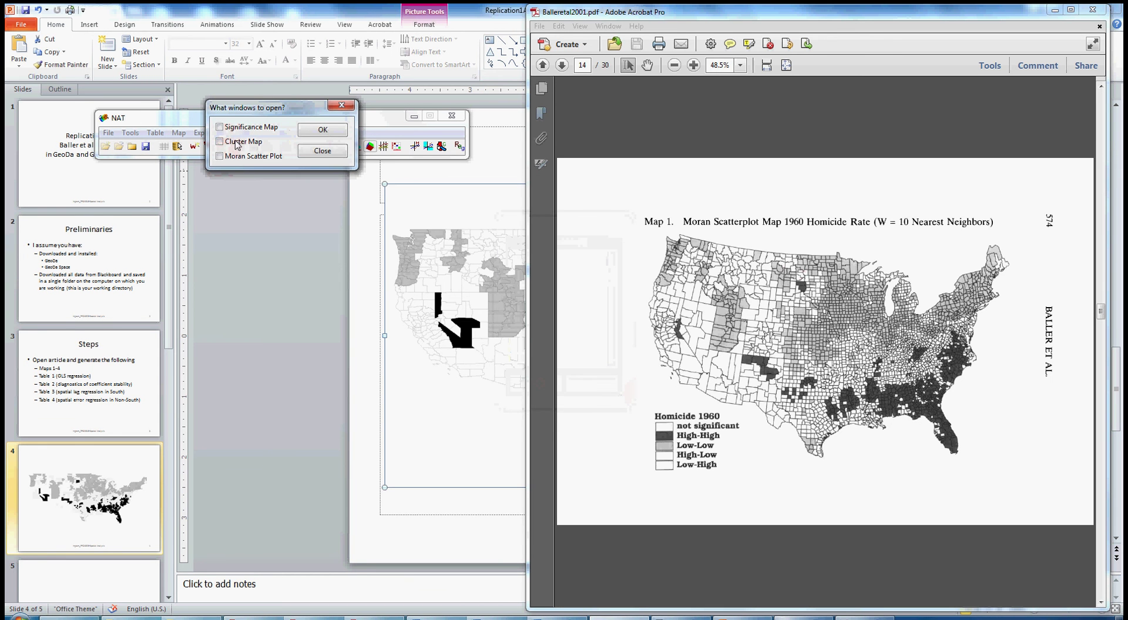
click(237, 146)
click(322, 131)
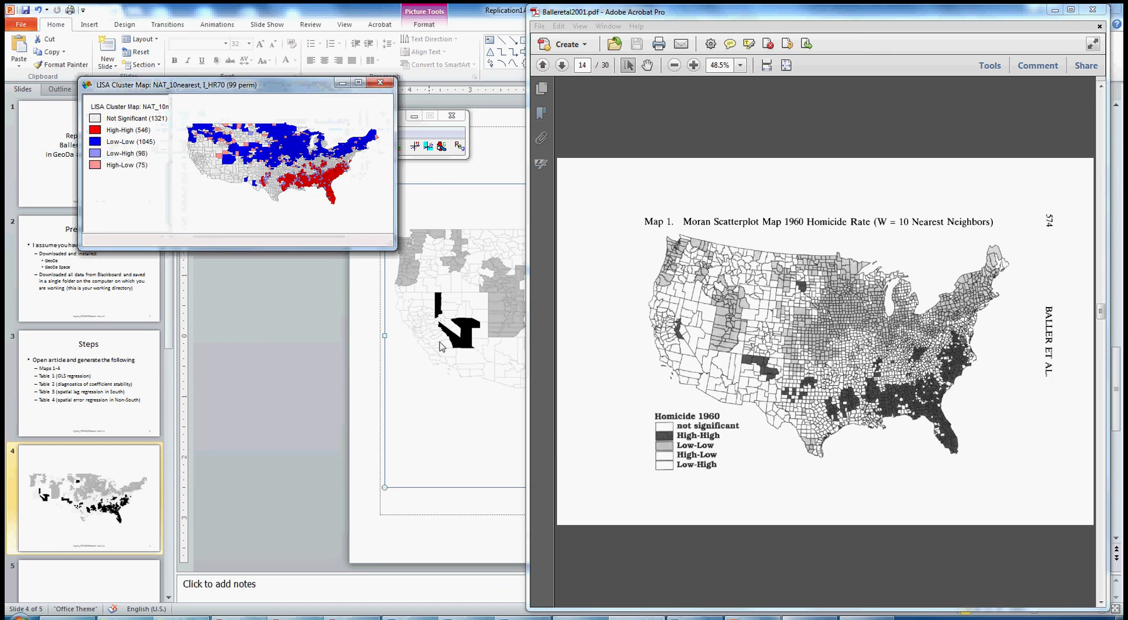
drag(312, 93, 374, 218)
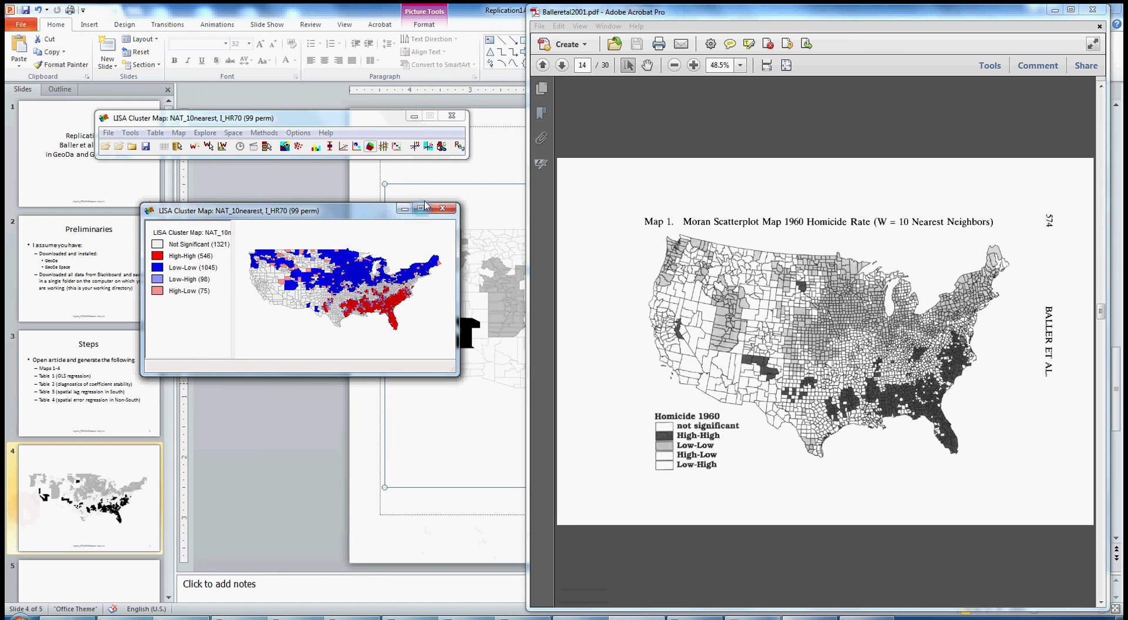
click(446, 209)
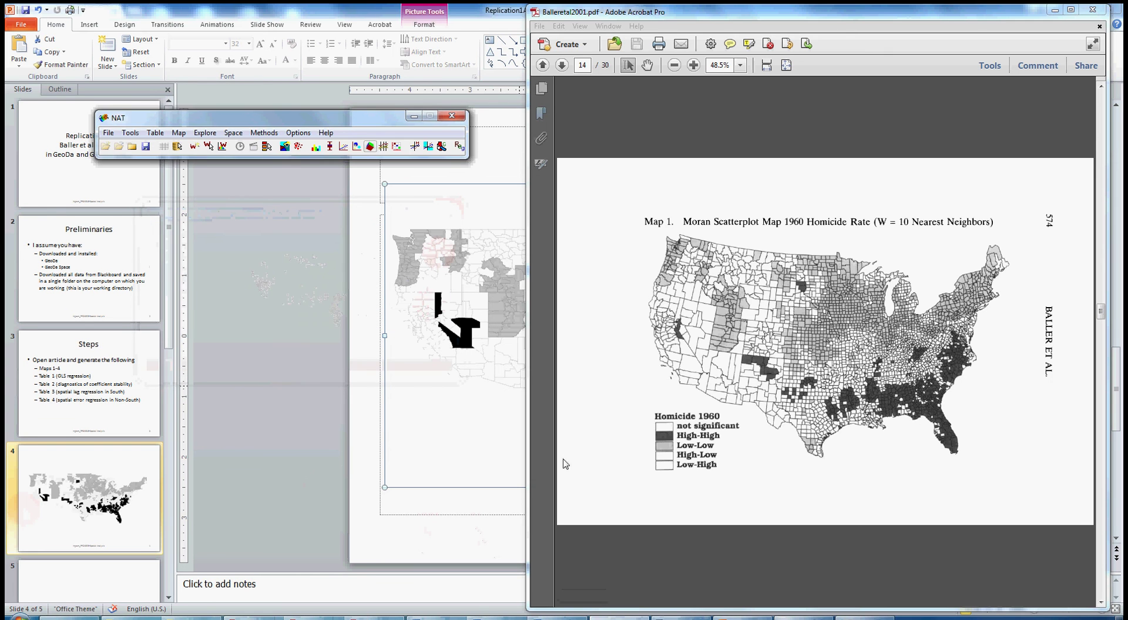